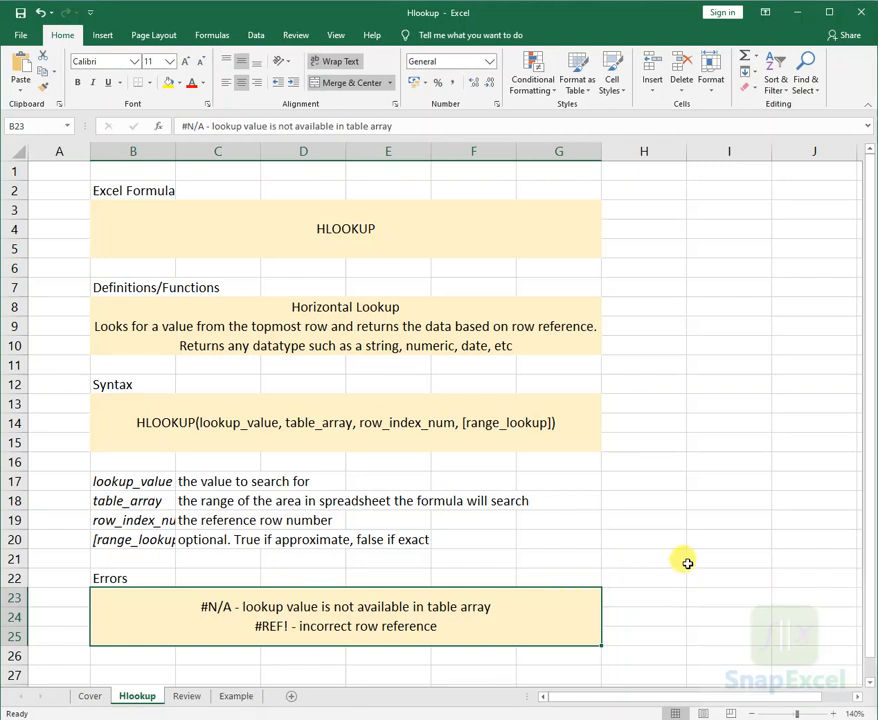
# - On the Review sheet, mark the second table with a horizontal arrow across its headers and consecutive numbered markers down its rows
pyautogui.click(720, 580)
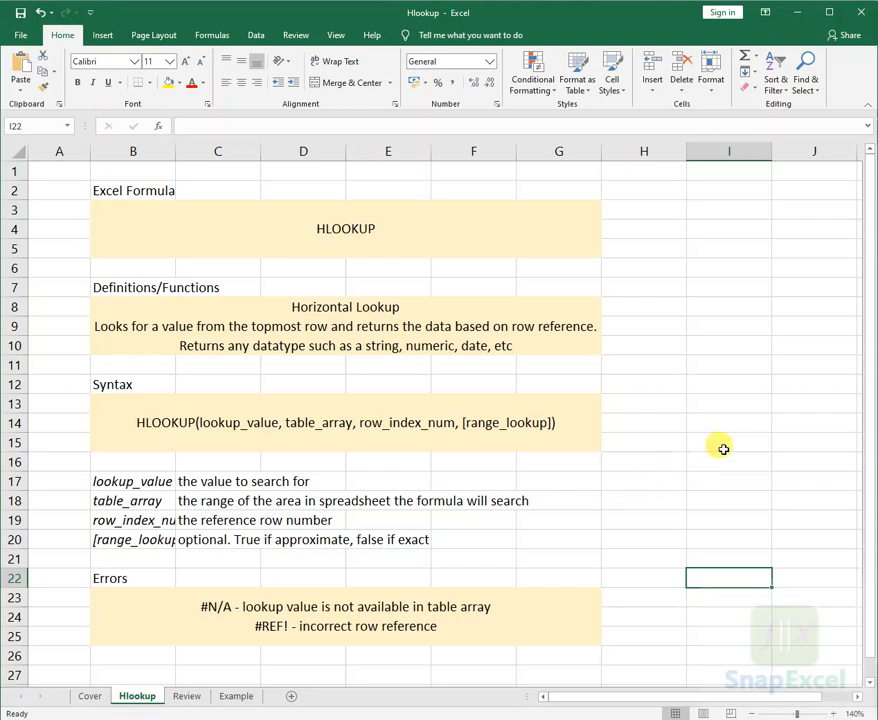
pyautogui.click(187, 700)
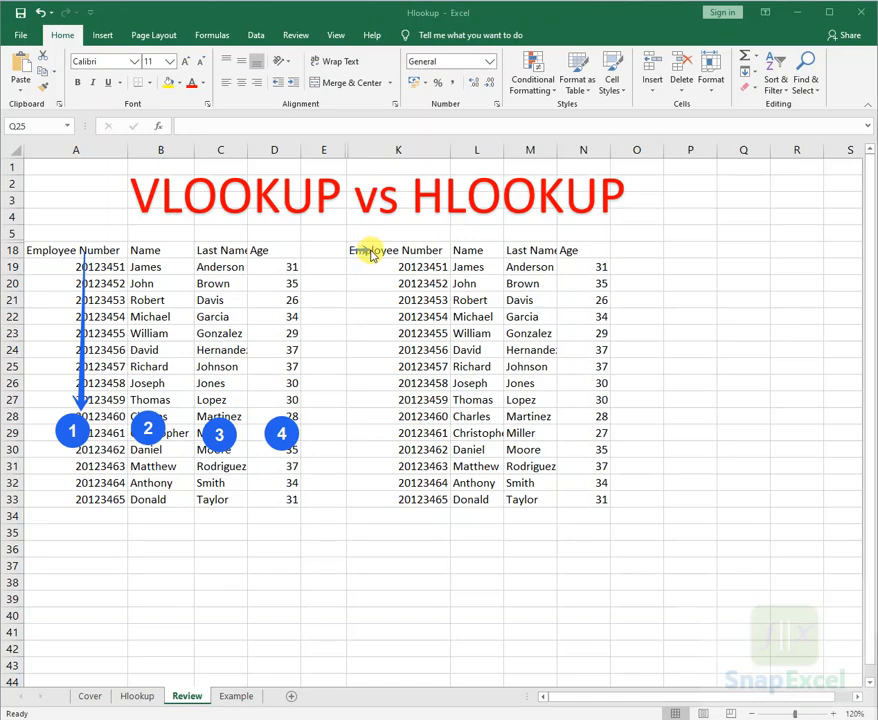
pyautogui.moveTo(371, 250); pyautogui.dragTo(560, 251)
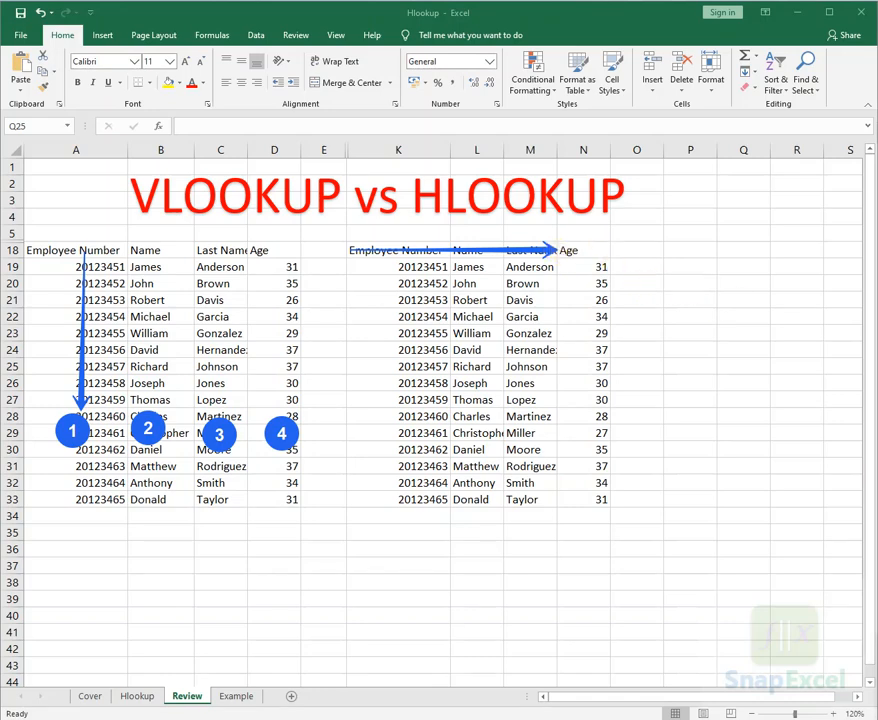
pyautogui.click(649, 264)
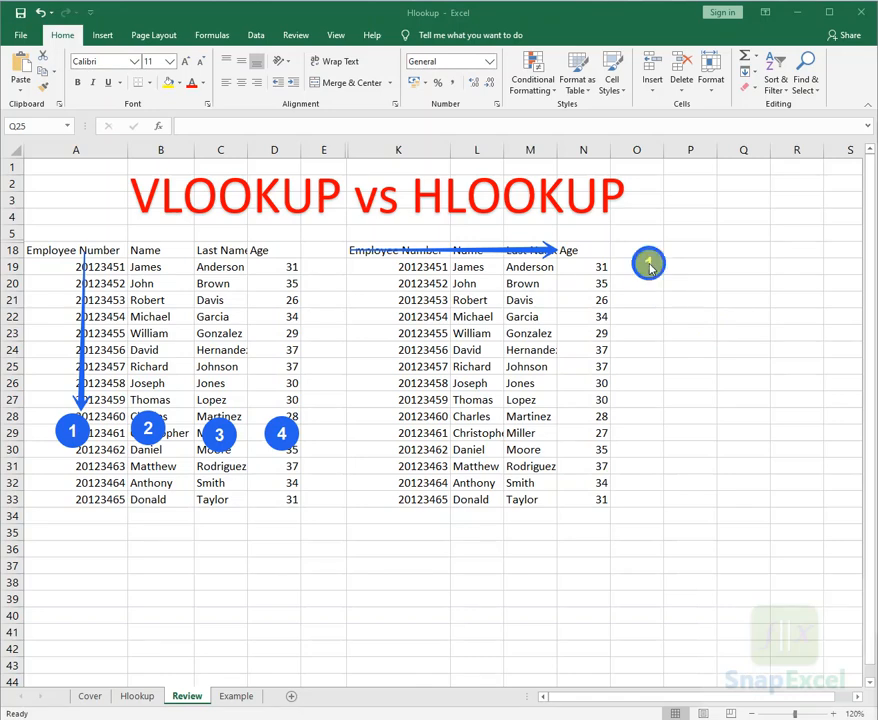
pyautogui.click(620, 283)
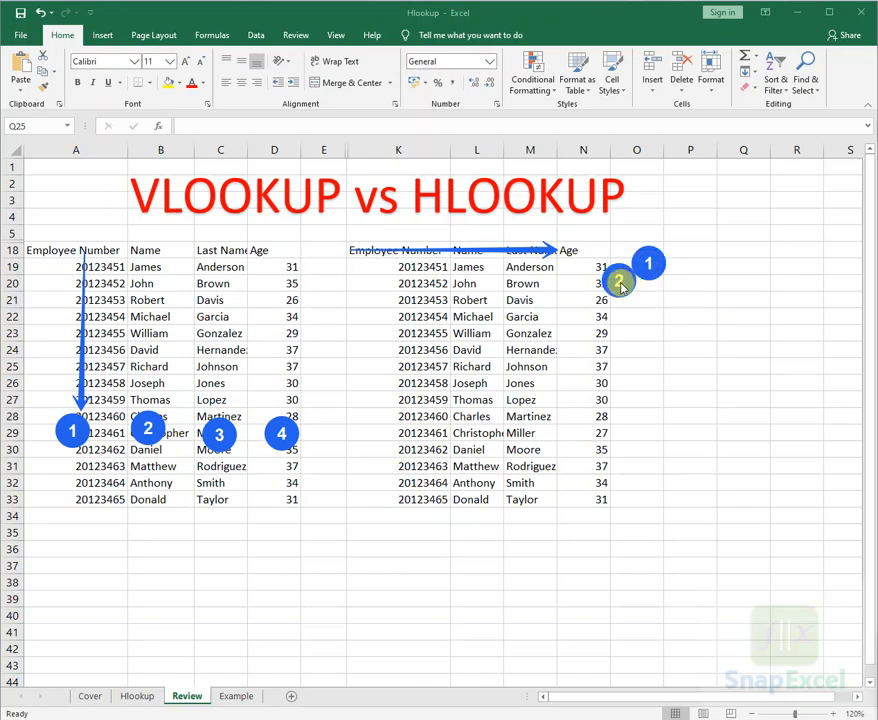
pyautogui.click(648, 298)
pyautogui.click(621, 318)
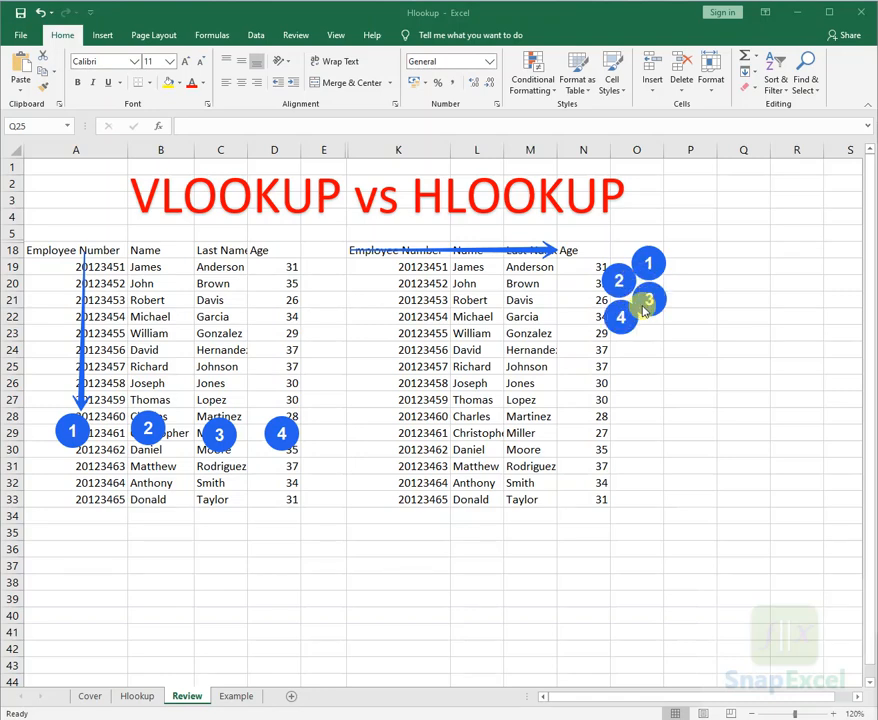
pyautogui.click(648, 333)
pyautogui.click(621, 350)
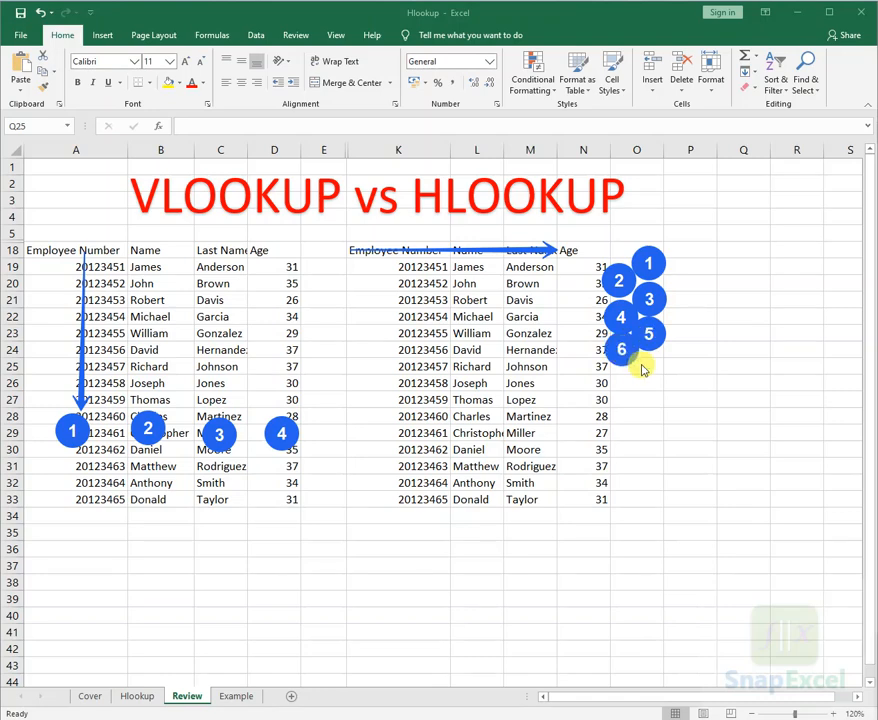
pyautogui.click(648, 366)
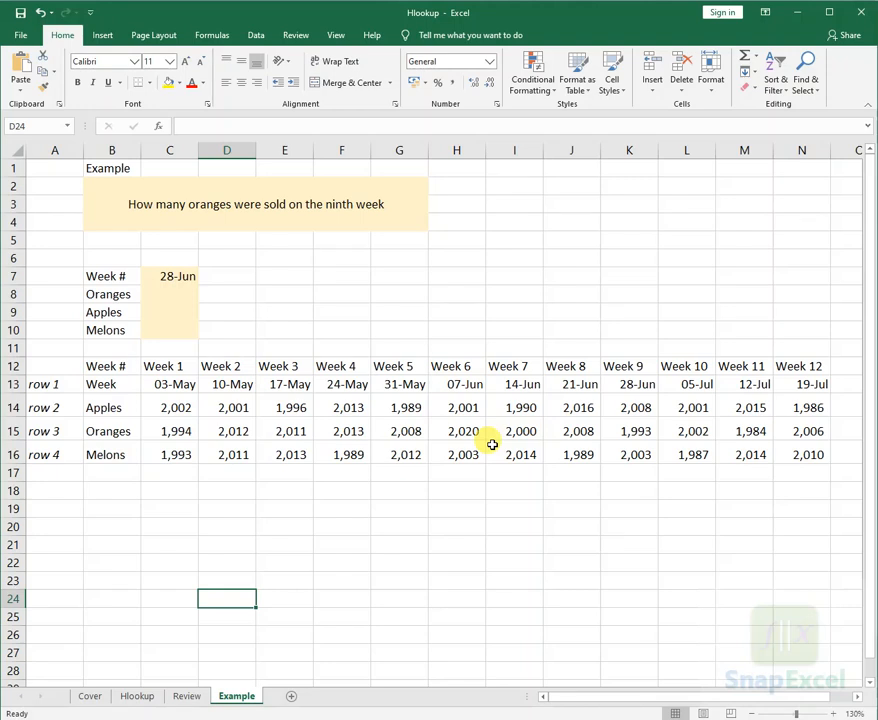
# - On the Example sheet, start an HLOOKUP formula in the Oranges result cell C8 with C7 as the lookup value
pyautogui.click(628, 366)
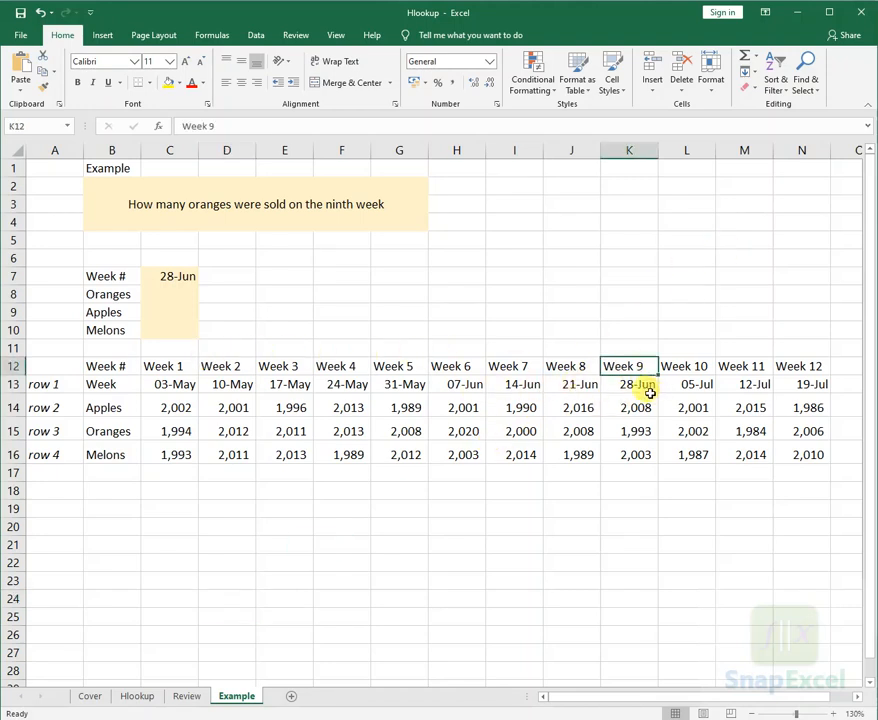
pyautogui.click(641, 385)
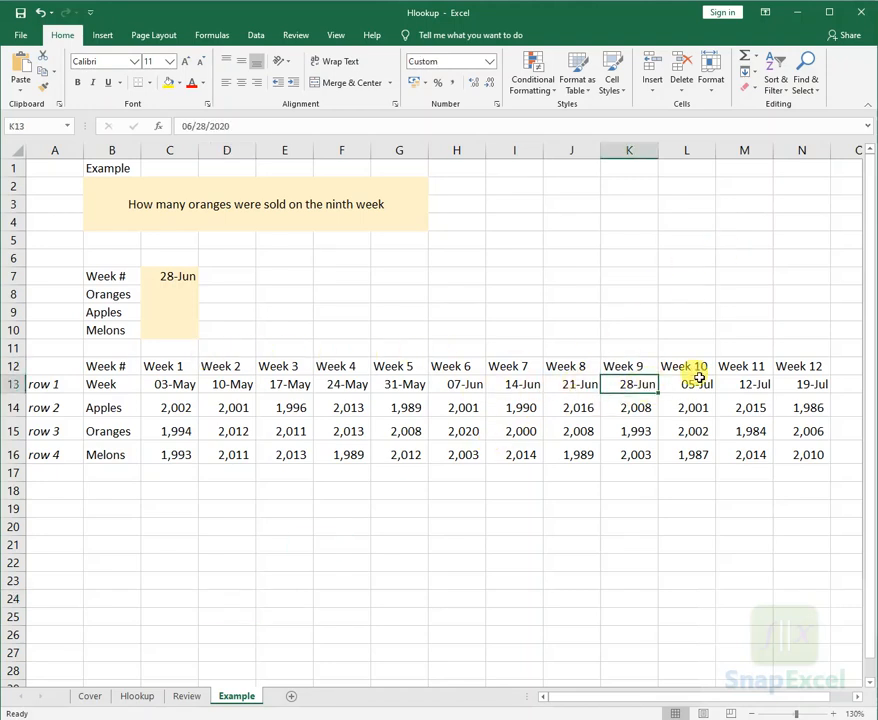
pyautogui.click(173, 294)
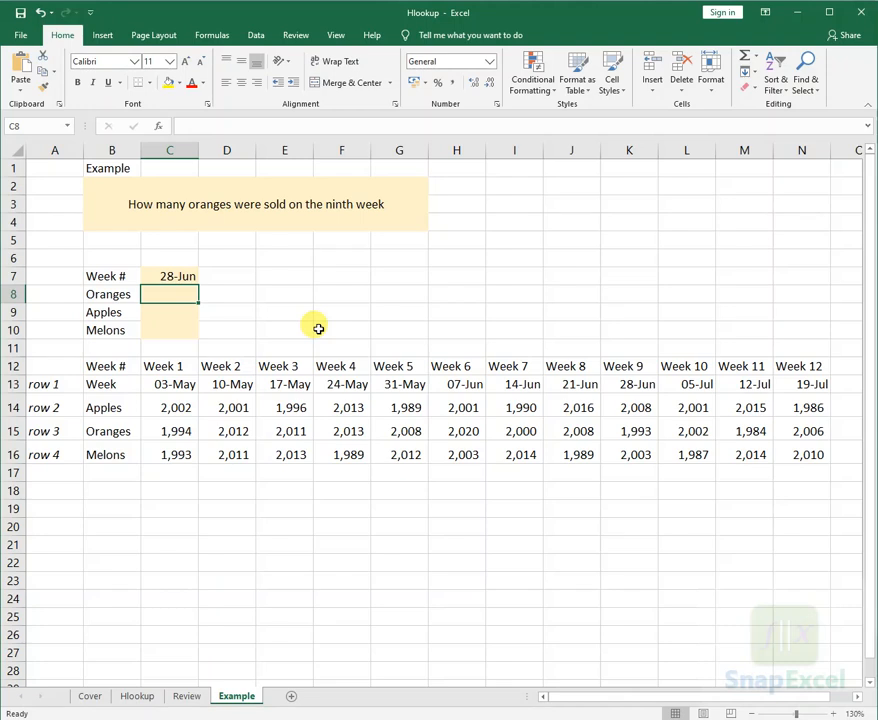
pyautogui.write('=')
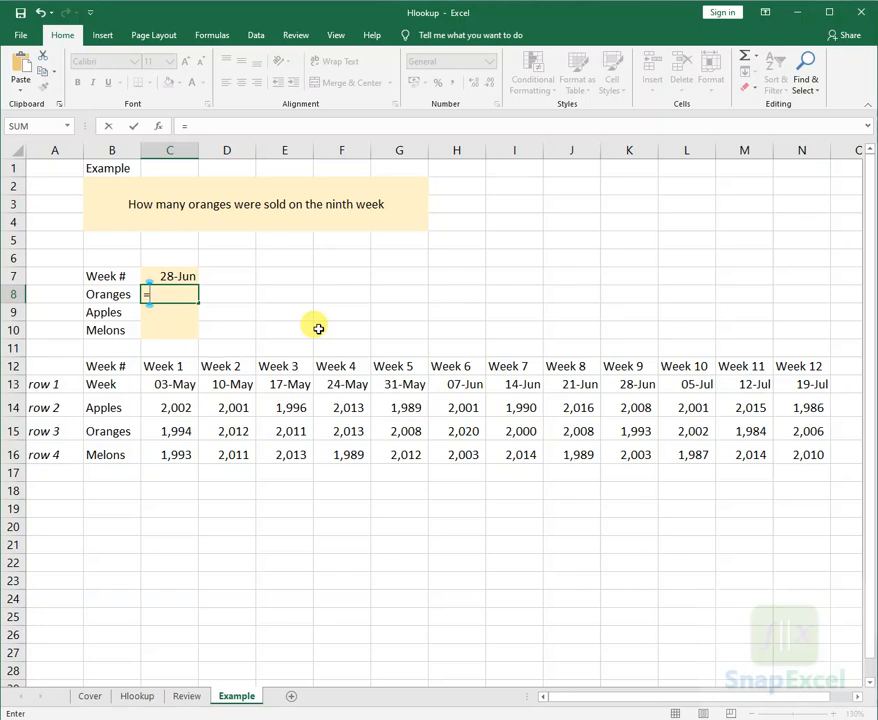
pyautogui.write('hlo')
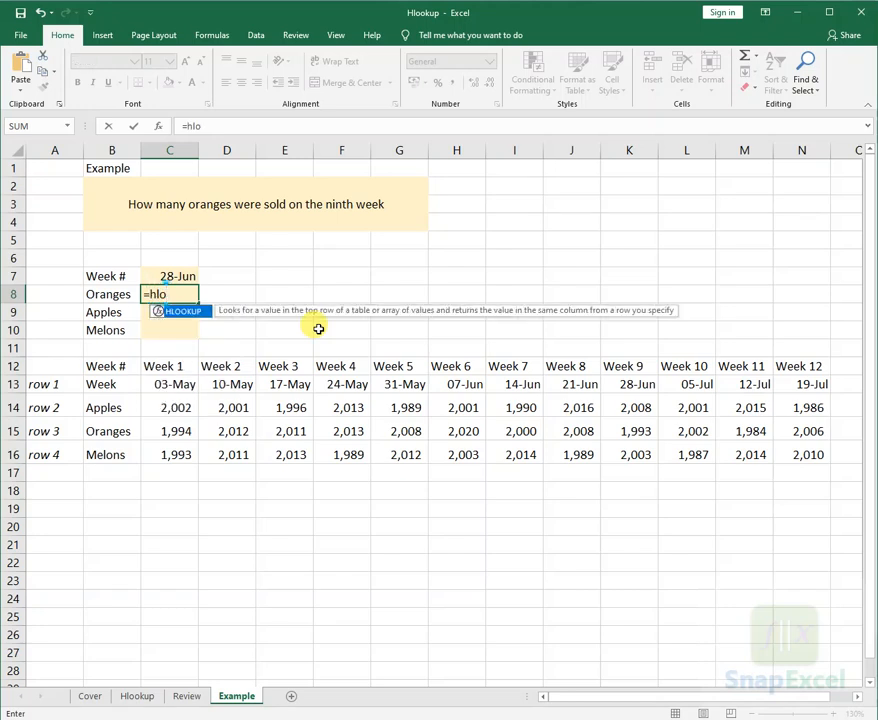
pyautogui.press('Tab')
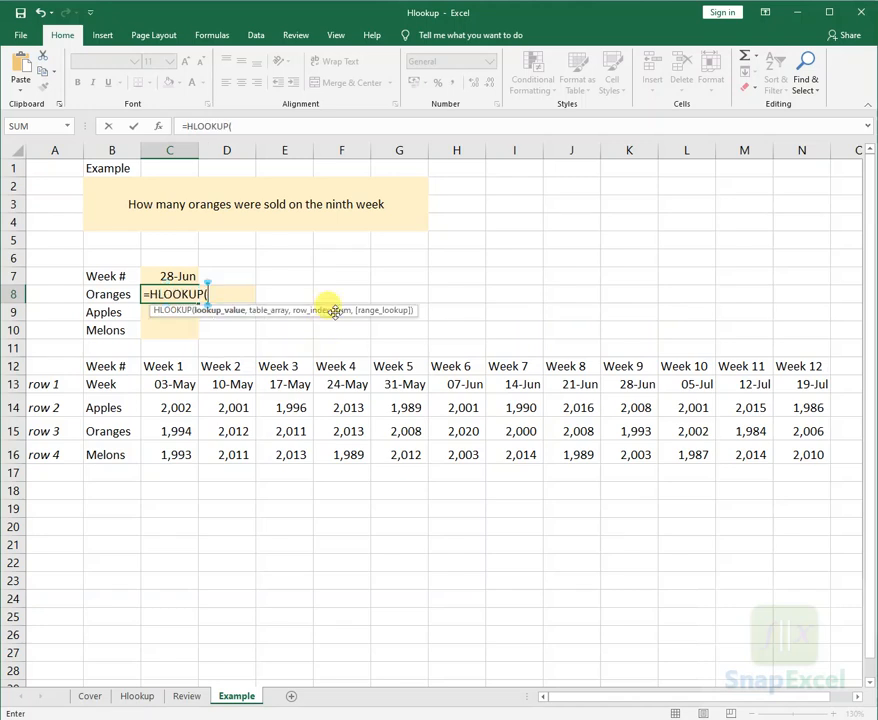
pyautogui.click(185, 277)
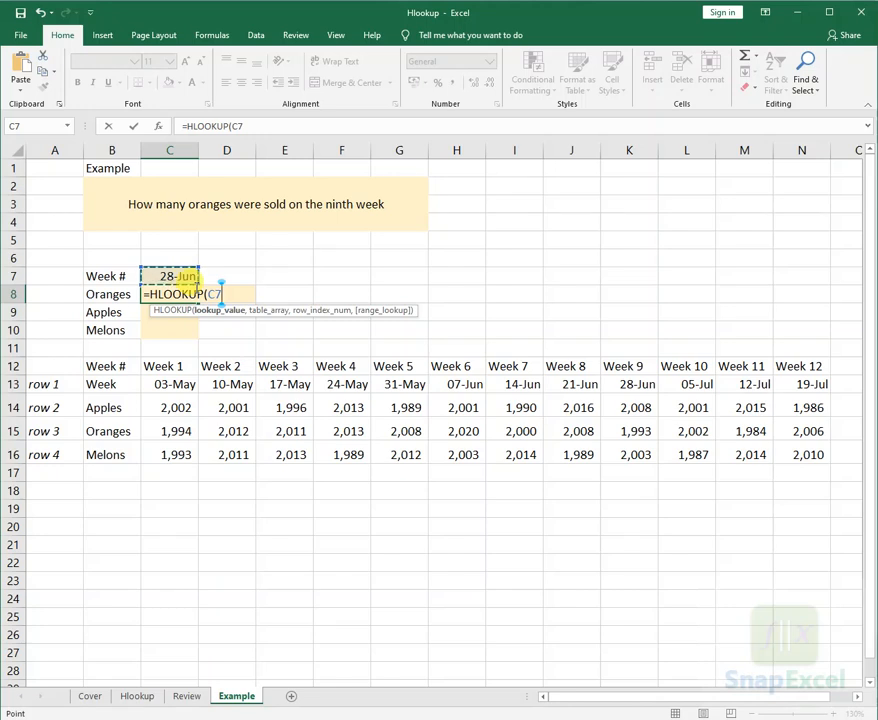
pyautogui.write(',')
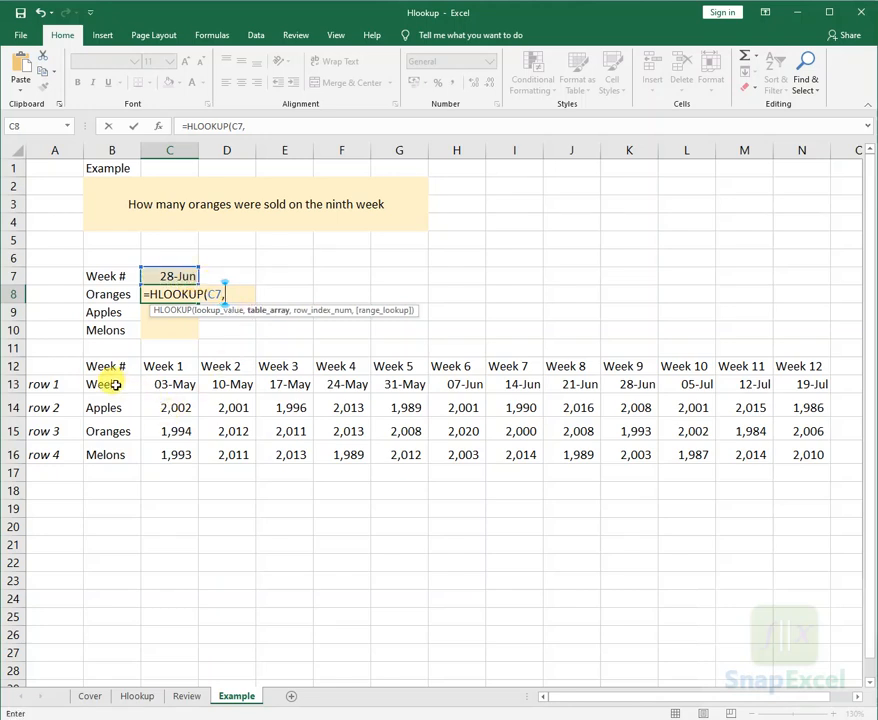
# - Complete the HLOOKUP formula in C8 with table array B13:N16, row index 3 and FALSE for an exact match
pyautogui.moveTo(120, 378); pyautogui.dragTo(805, 460)
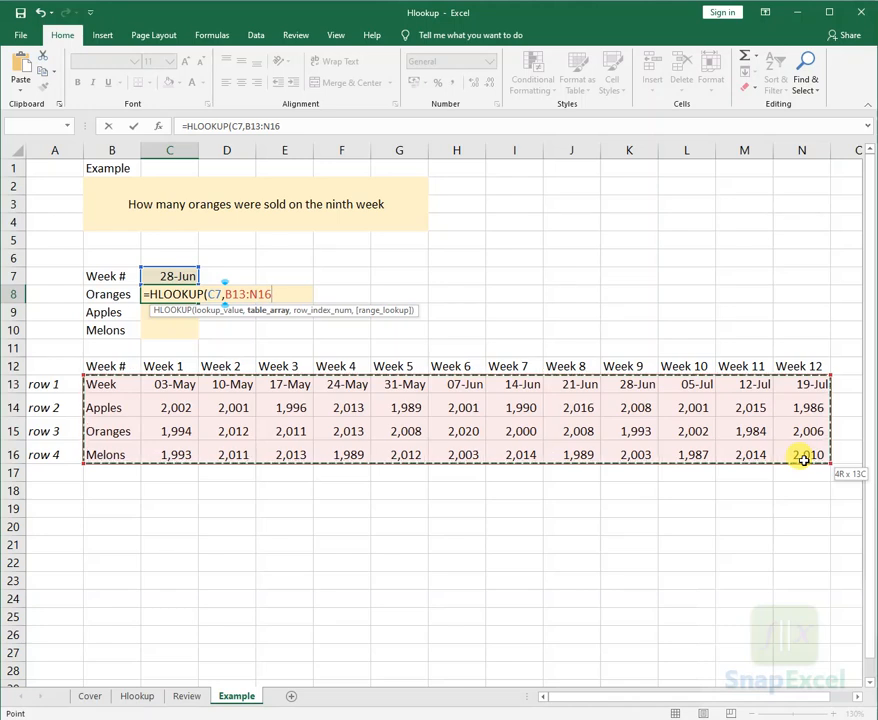
pyautogui.moveTo(805, 460); pyautogui.dragTo(805, 462)
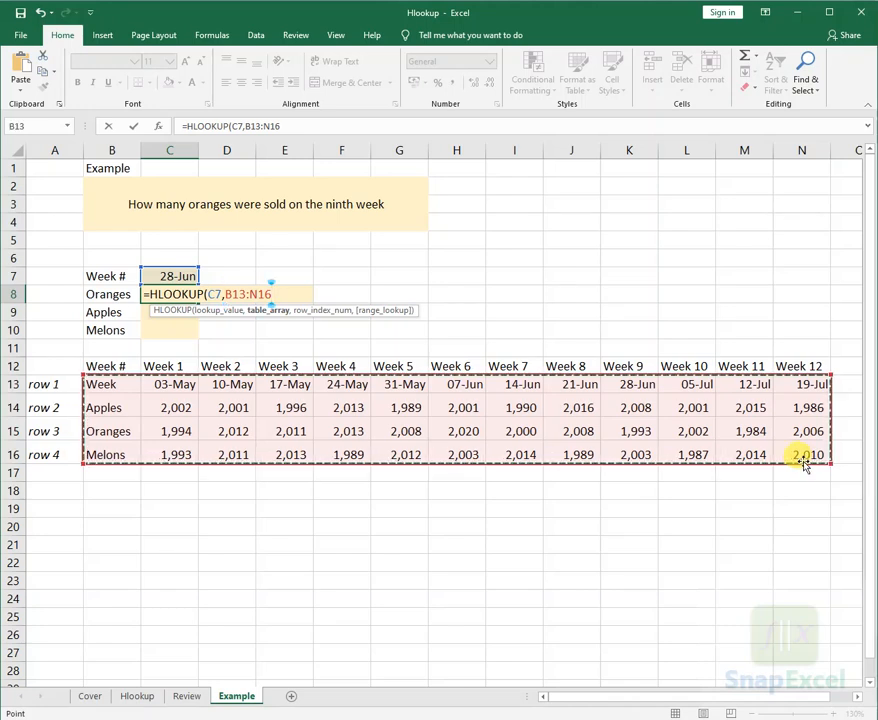
pyautogui.write(',')
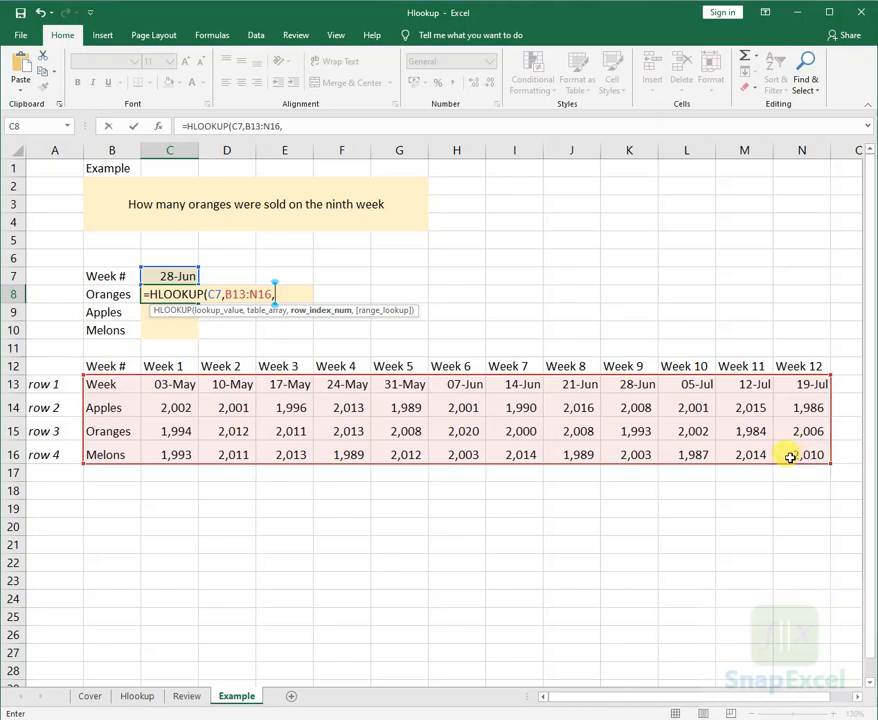
pyautogui.moveTo(392, 310); pyautogui.dragTo(516, 262)
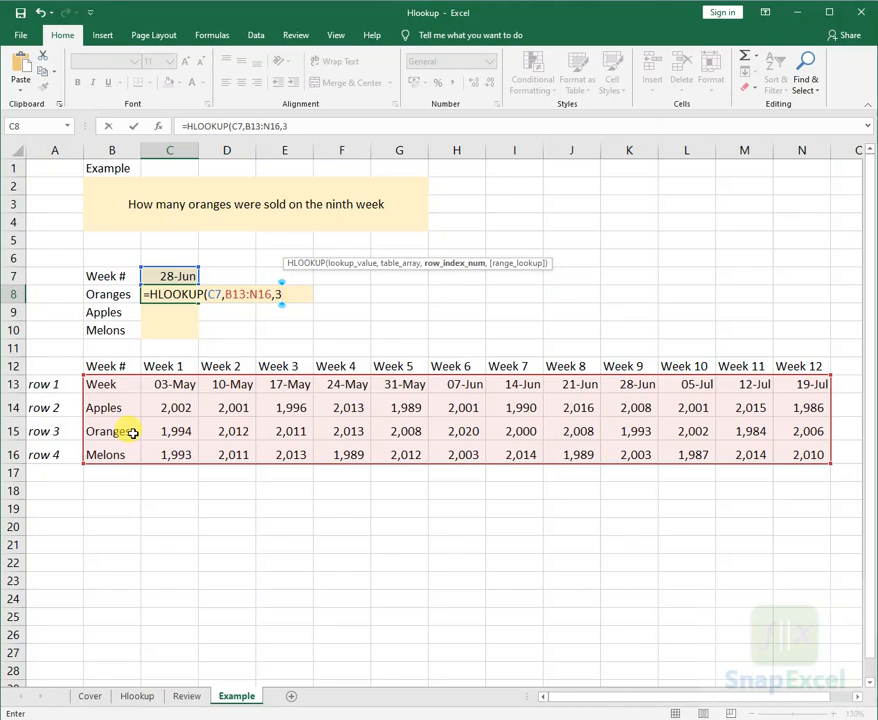
pyautogui.write(',')
pyautogui.press('Down')
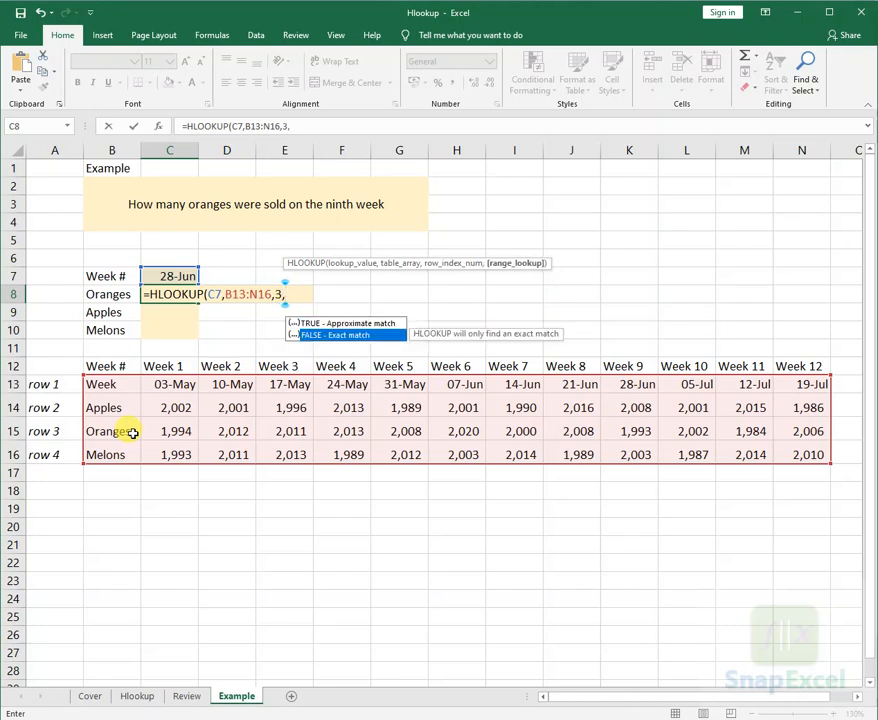
pyautogui.press('Tab')
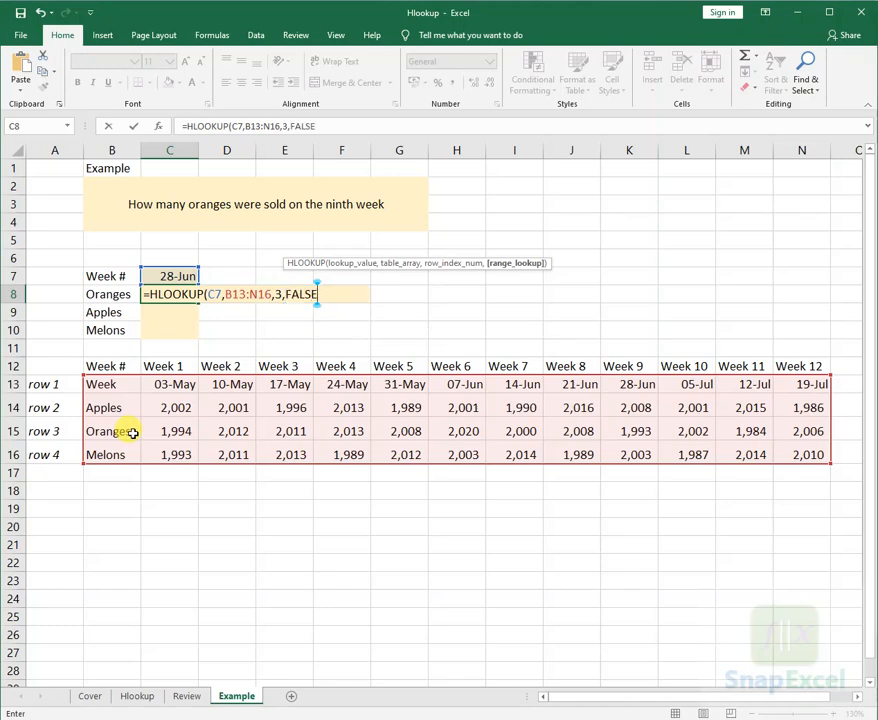
pyautogui.press('Return')
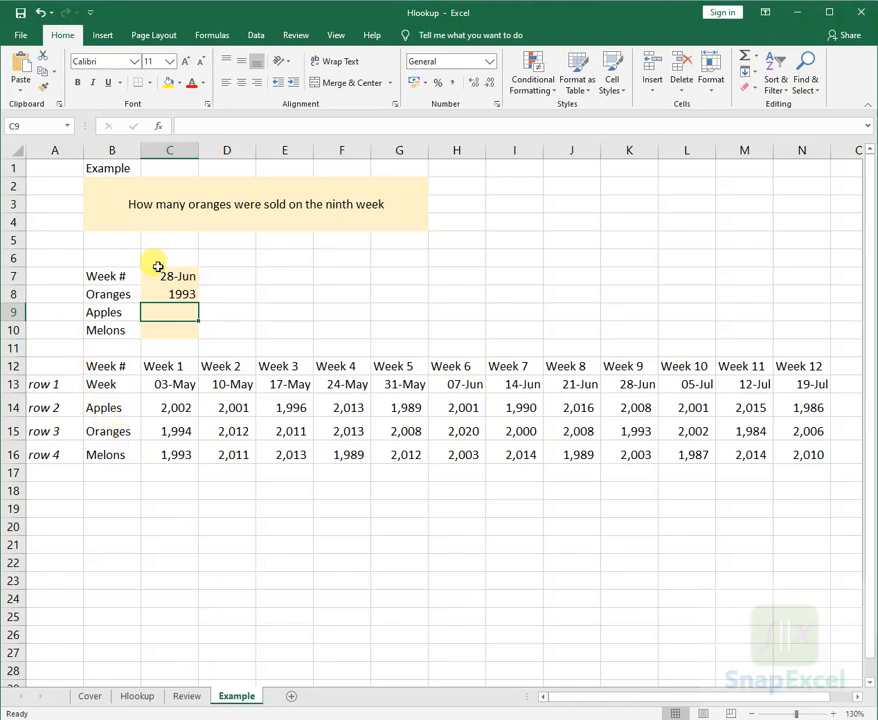
pyautogui.click(181, 294)
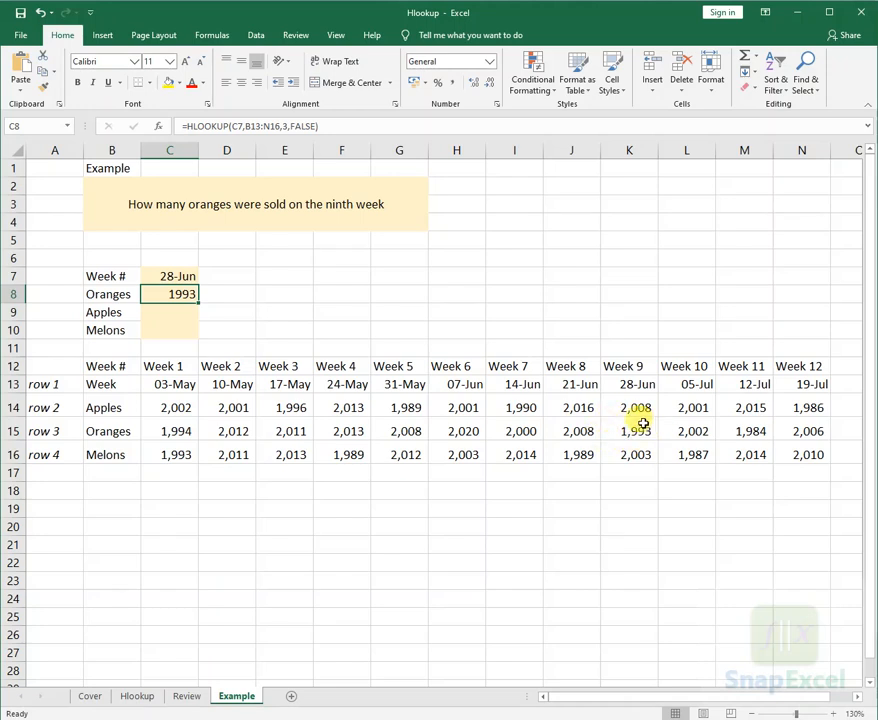
pyautogui.click(176, 309)
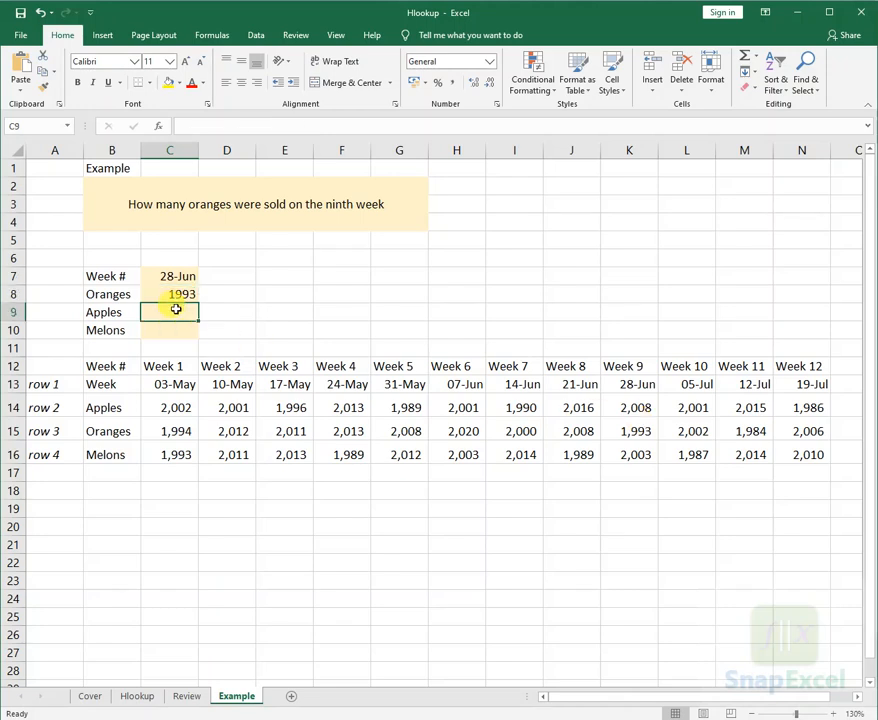
pyautogui.write('=vl')
pyautogui.press('BackSpace')
pyautogui.press('BackSpace')
pyautogui.press('BackSpace')
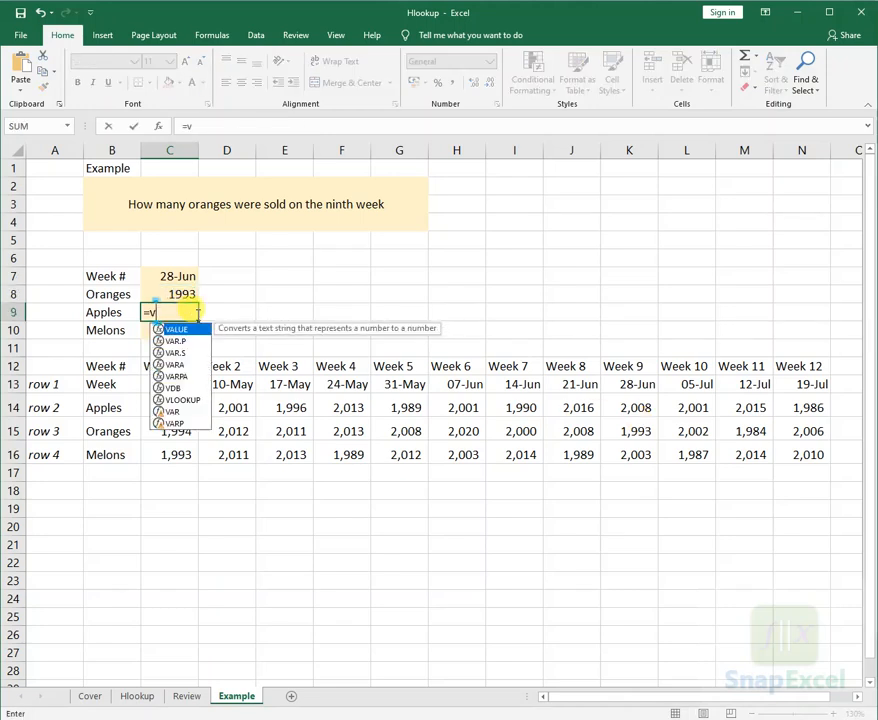
# - Enter =HLOOKUP(C7,B13:N16,2,FALSE) in the Apples result cell C9 and check it against the Week 9 apples figure
pyautogui.write('=hlo')
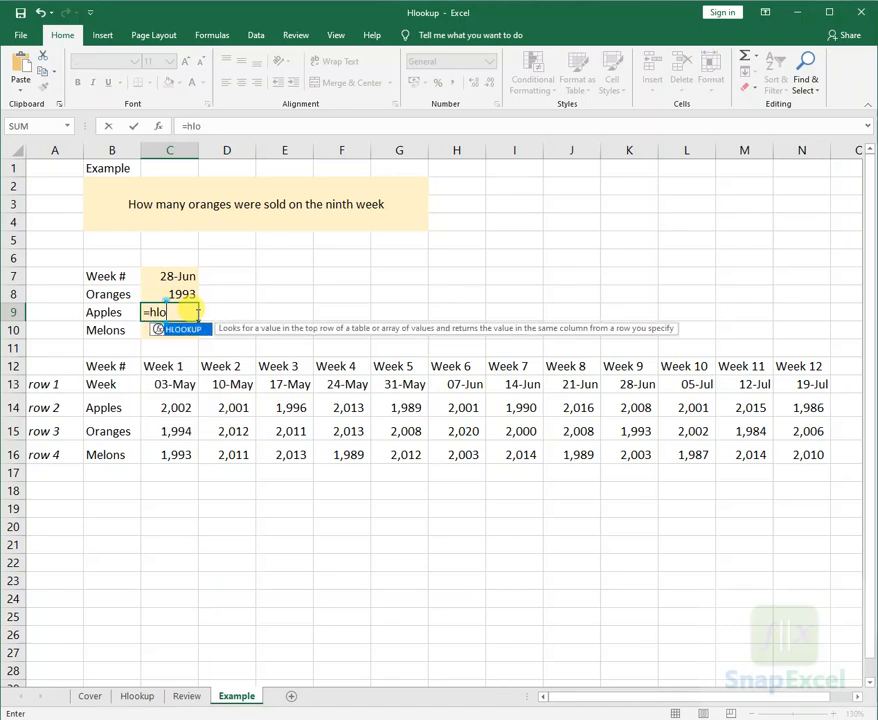
pyautogui.press('Tab')
pyautogui.click(164, 277)
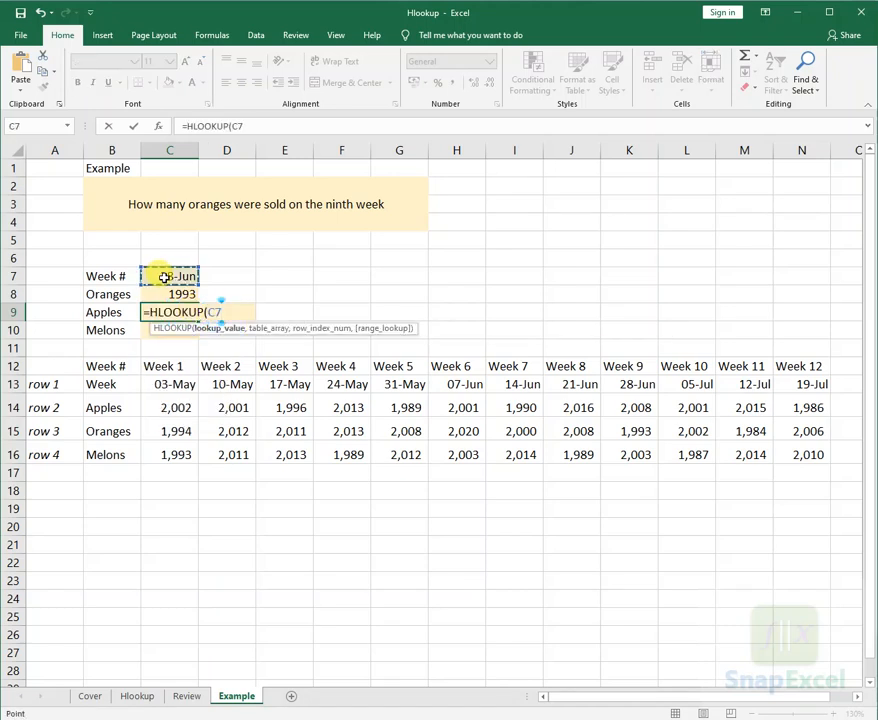
pyautogui.write(',')
pyautogui.moveTo(108, 384); pyautogui.dragTo(812, 453)
pyautogui.write(',2')
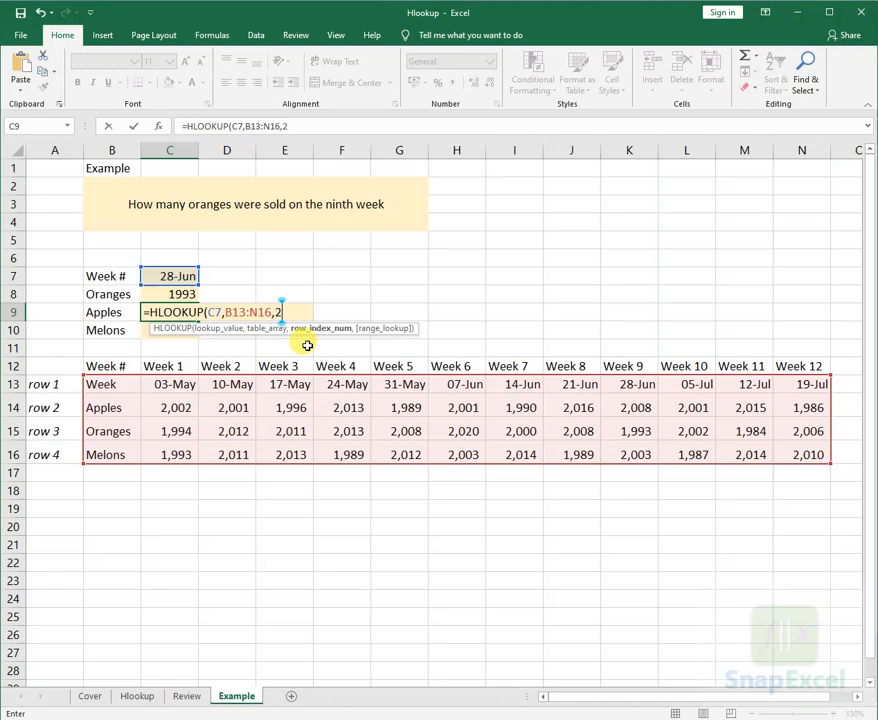
pyautogui.write(',')
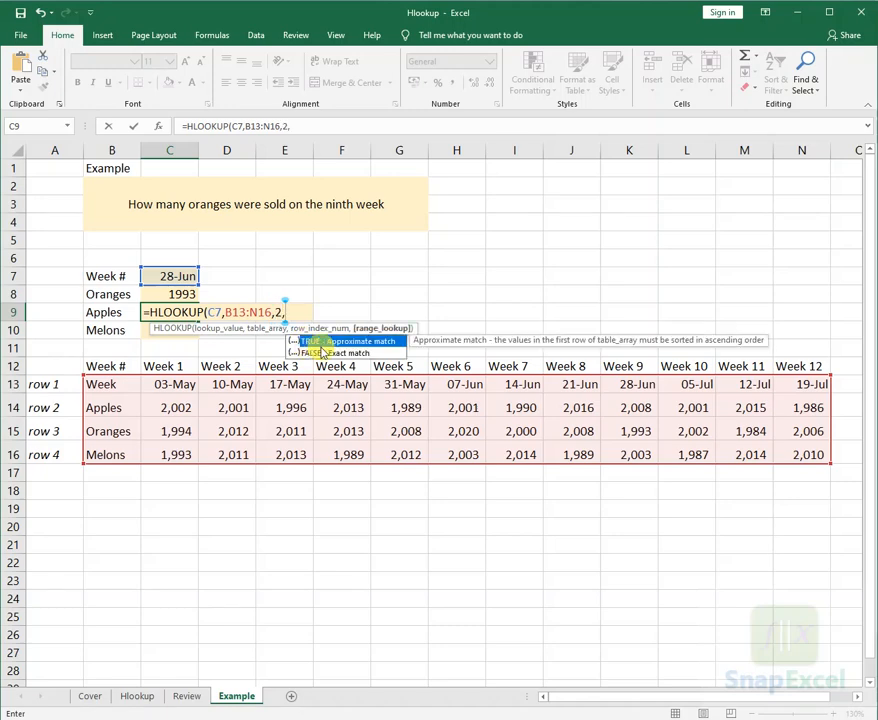
pyautogui.doubleClick(322, 352)
pyautogui.press('Return')
pyautogui.press('Up')
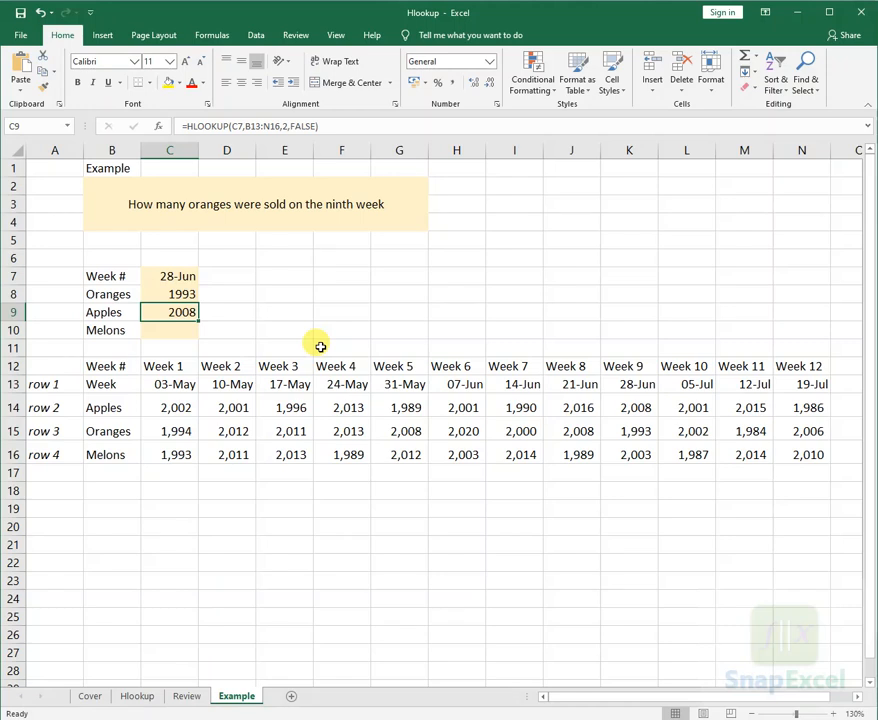
pyautogui.click(640, 407)
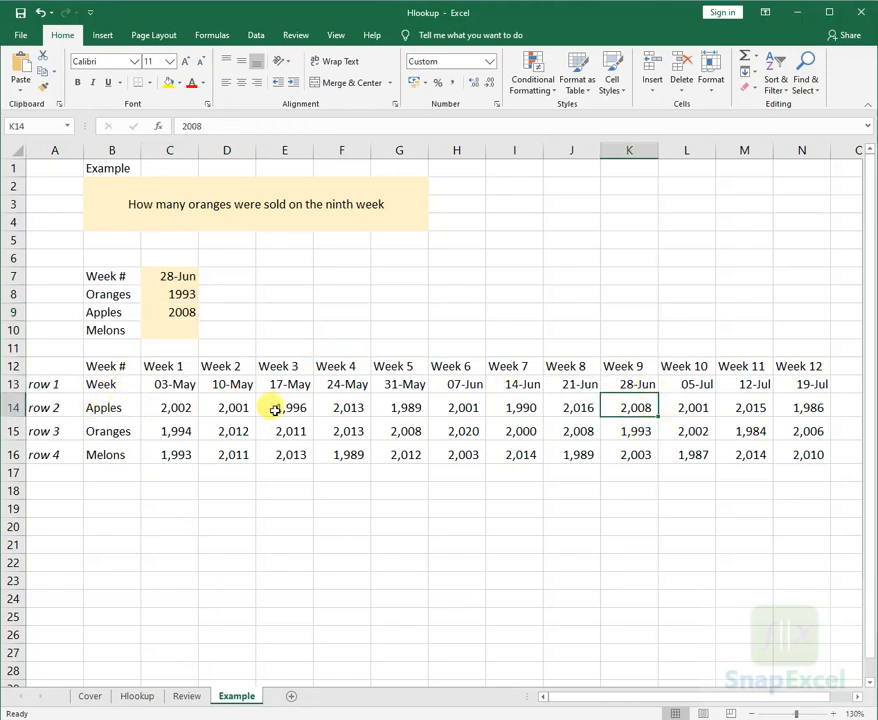
# - Start a VLOOKUP formula in the Melons result cell C10 with C7 as lookup value and B13:N16 as table array
pyautogui.click(180, 330)
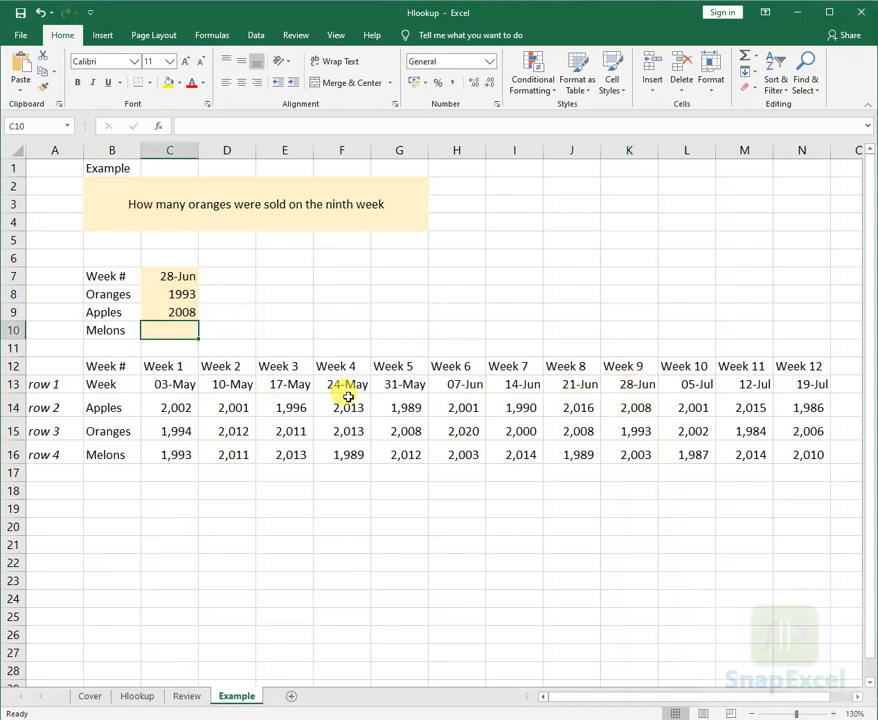
pyautogui.write('=vlo')
pyautogui.press('Tab')
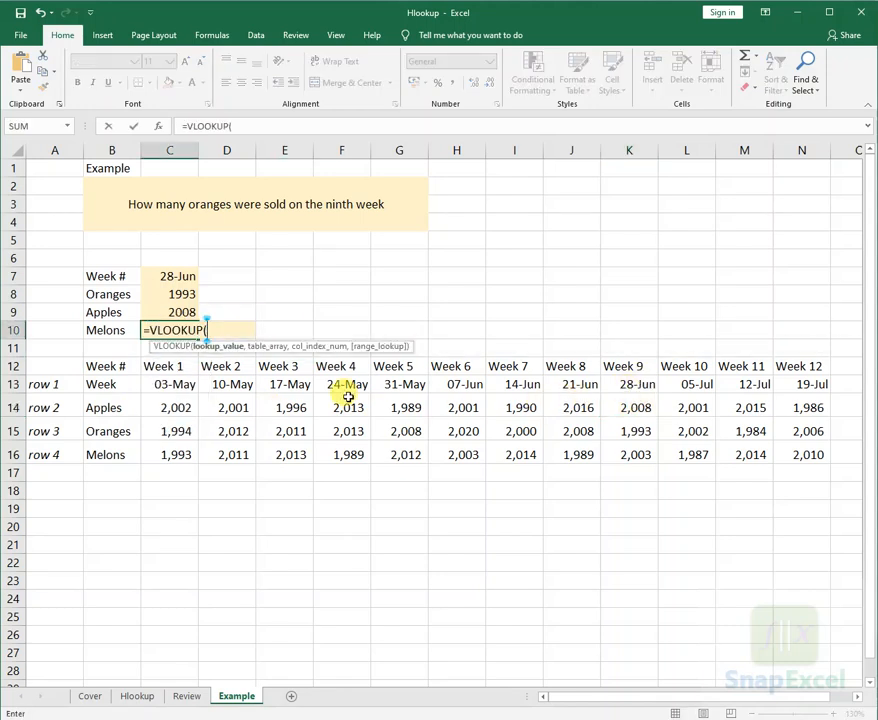
pyautogui.click(181, 276)
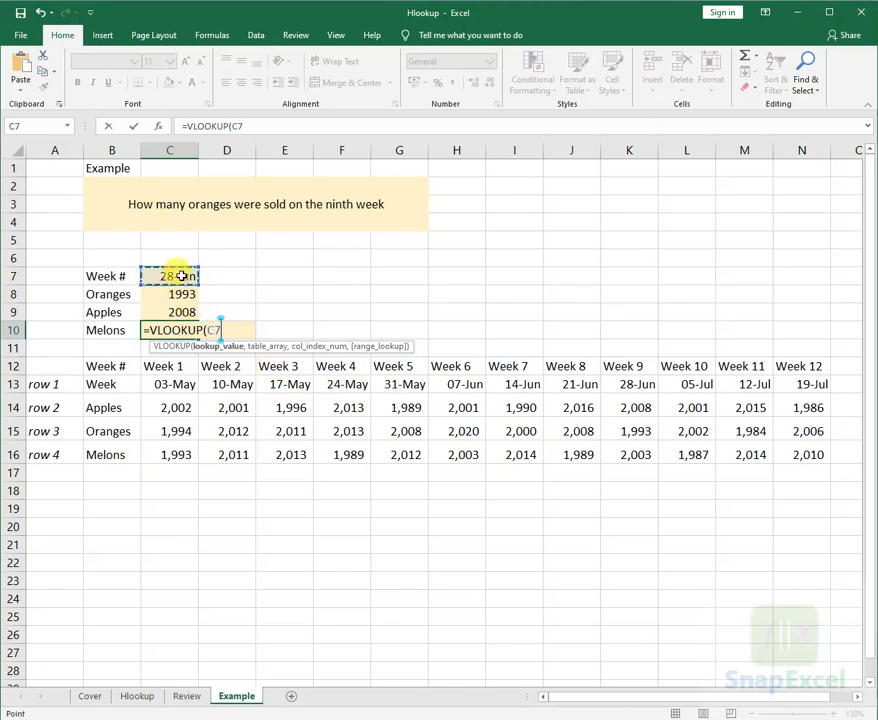
pyautogui.write(',')
pyautogui.moveTo(100, 394); pyautogui.dragTo(802, 454)
pyautogui.write(',')
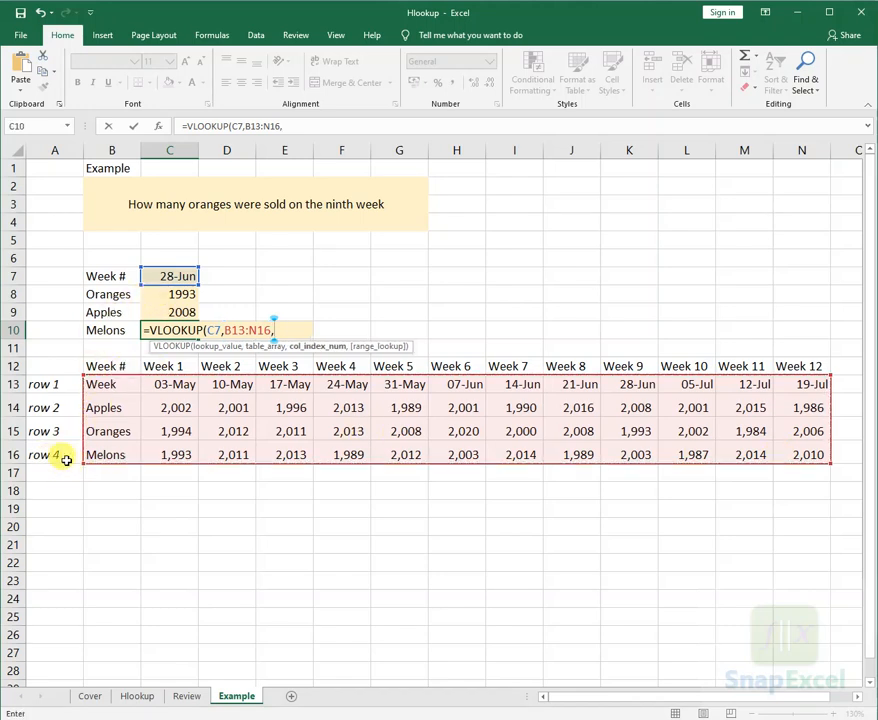
pyautogui.write('4')
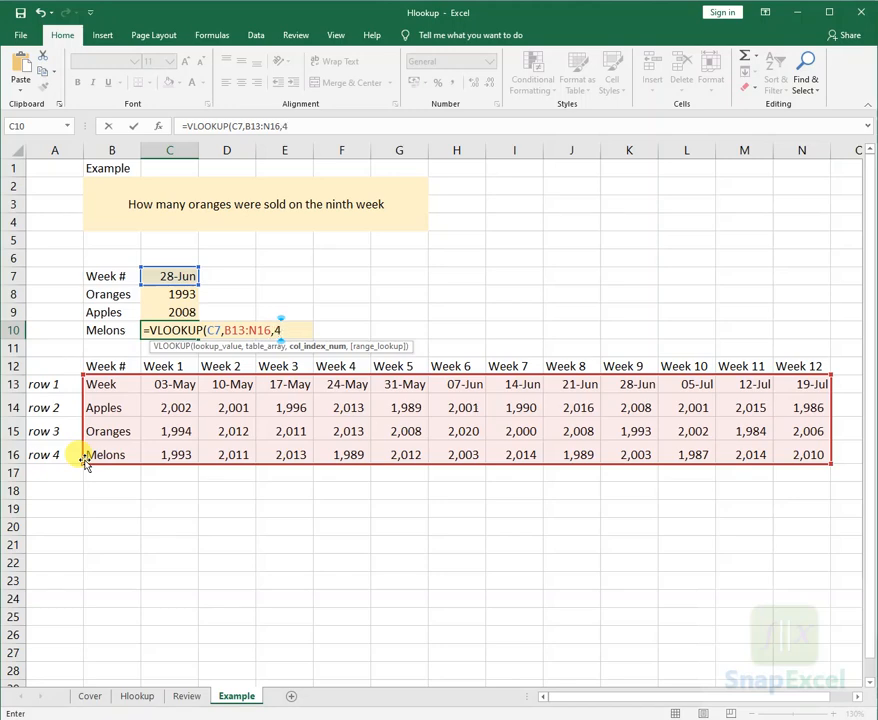
pyautogui.write(',')
# - Complete the formula in C10 with index number 4 and FALSE for an exact match
pyautogui.press('Down')
pyautogui.press('Tab')
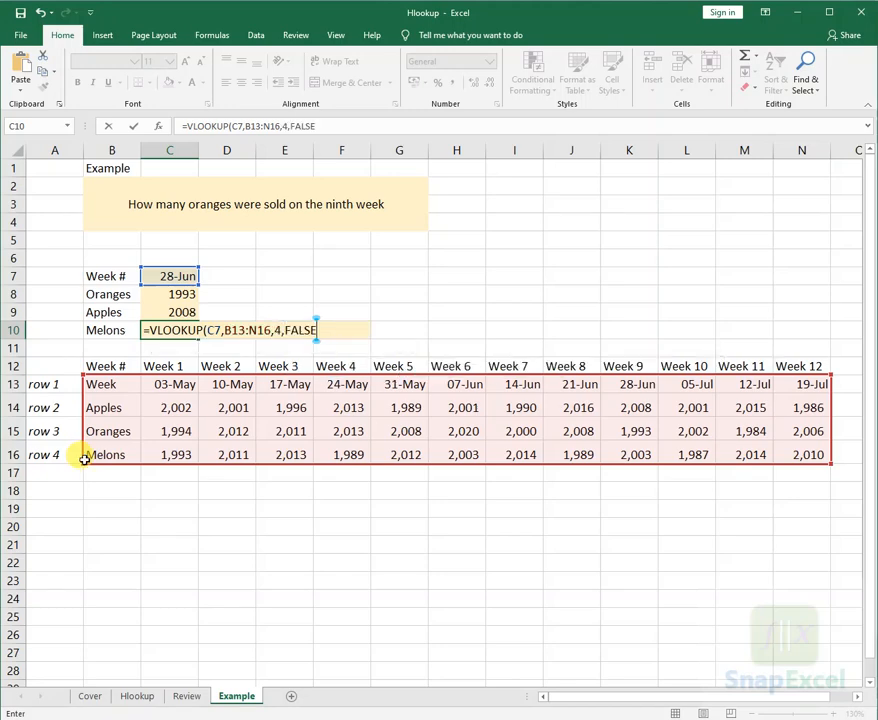
pyautogui.press('Return')
pyautogui.press('Up')
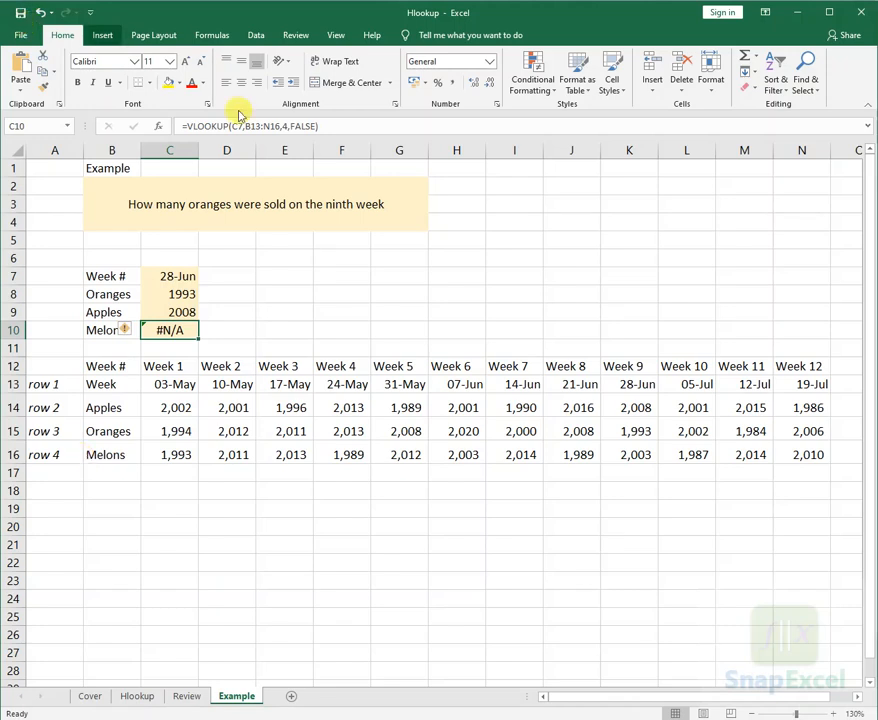
# - Correct the function name in the C10 formula from VLOOKUP to HLOOKUP and reopen the formula to check its references
pyautogui.press('F2')
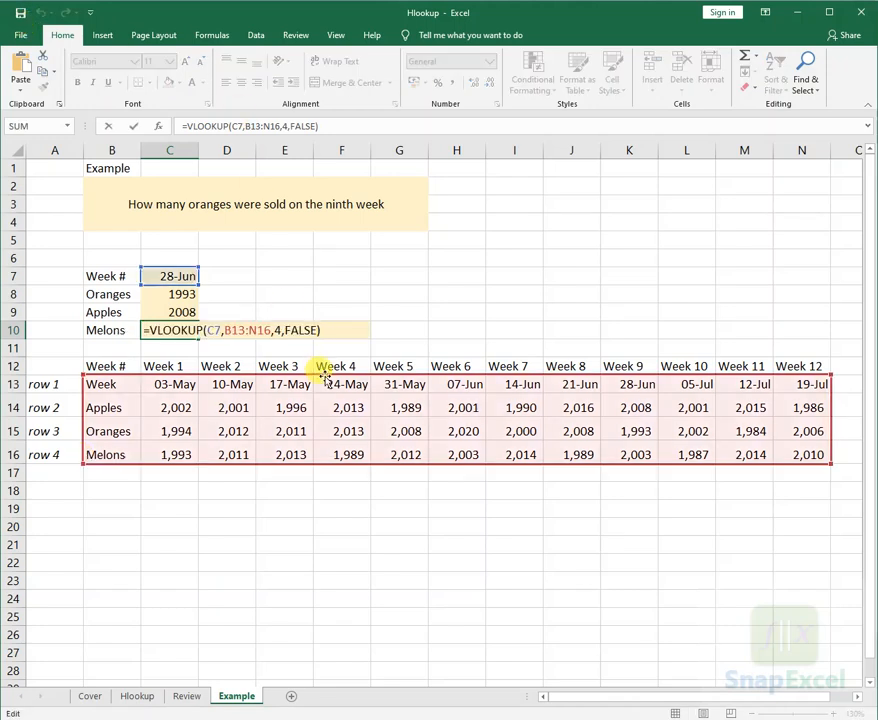
pyautogui.click(185, 126)
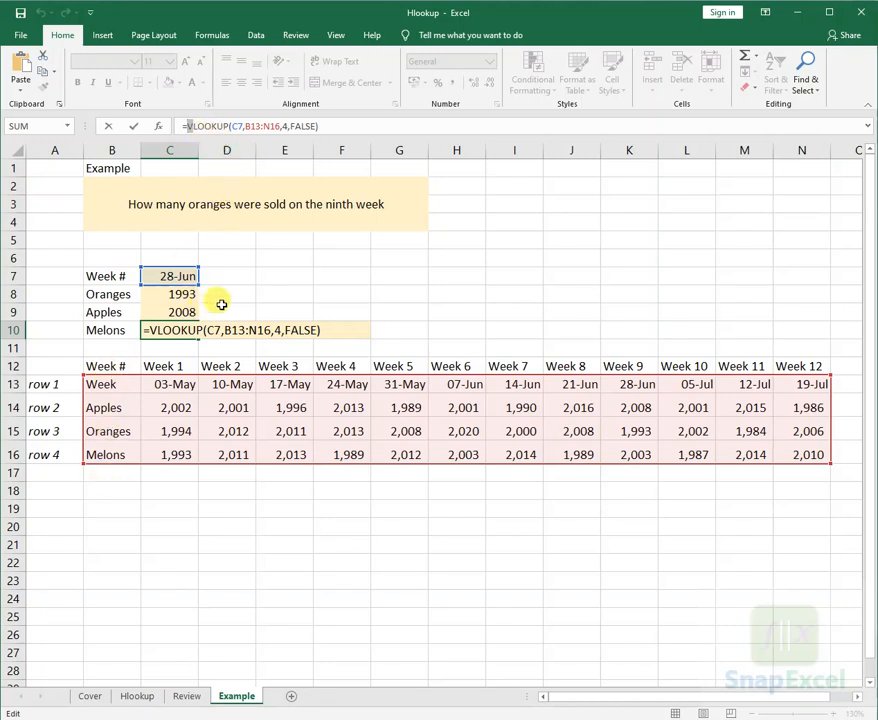
pyautogui.press('Delete')
pyautogui.write('h')
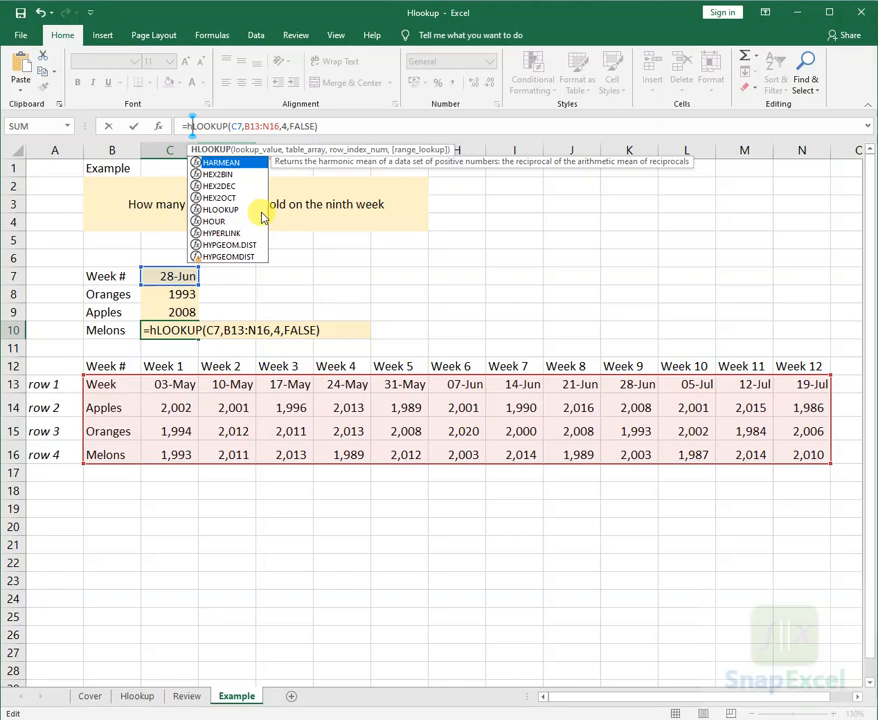
pyautogui.press('Return')
pyautogui.press('Up')
pyautogui.press('F2')
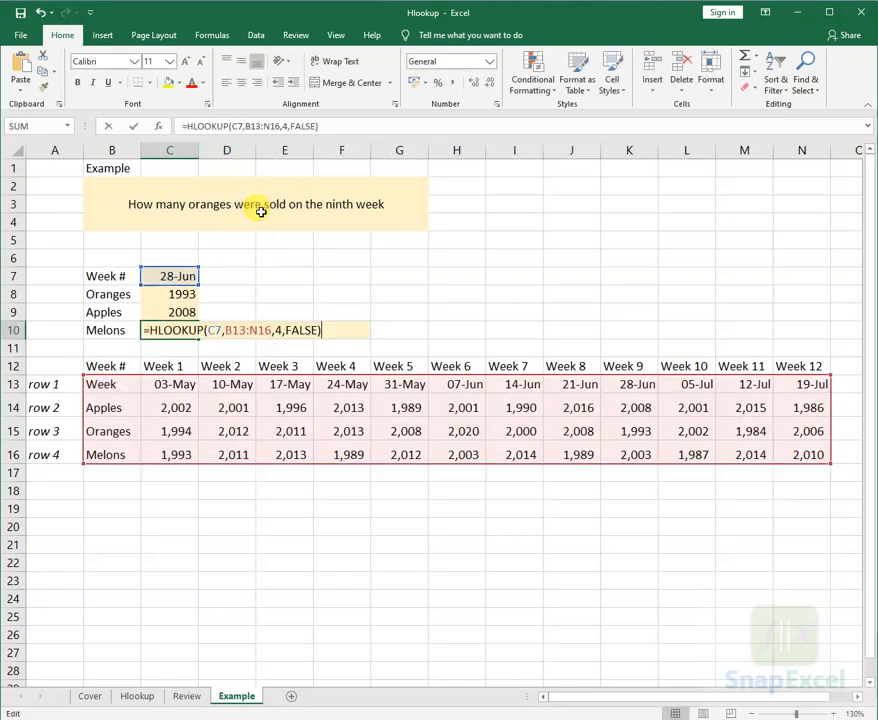
# - Check the melons, oranges and apples results against the Week 9 figures in column K
pyautogui.click(641, 455)
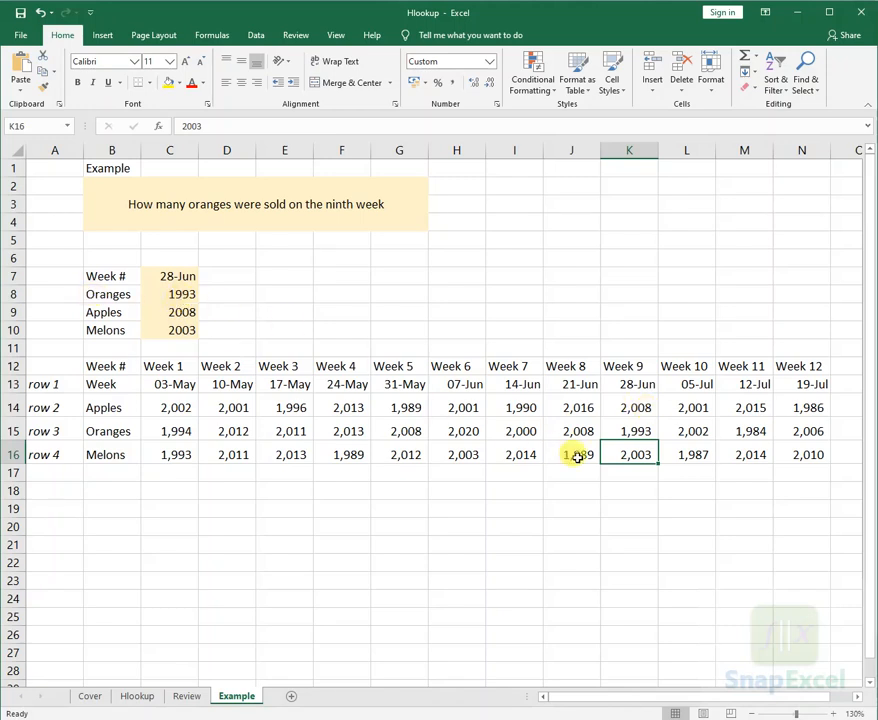
pyautogui.click(629, 431)
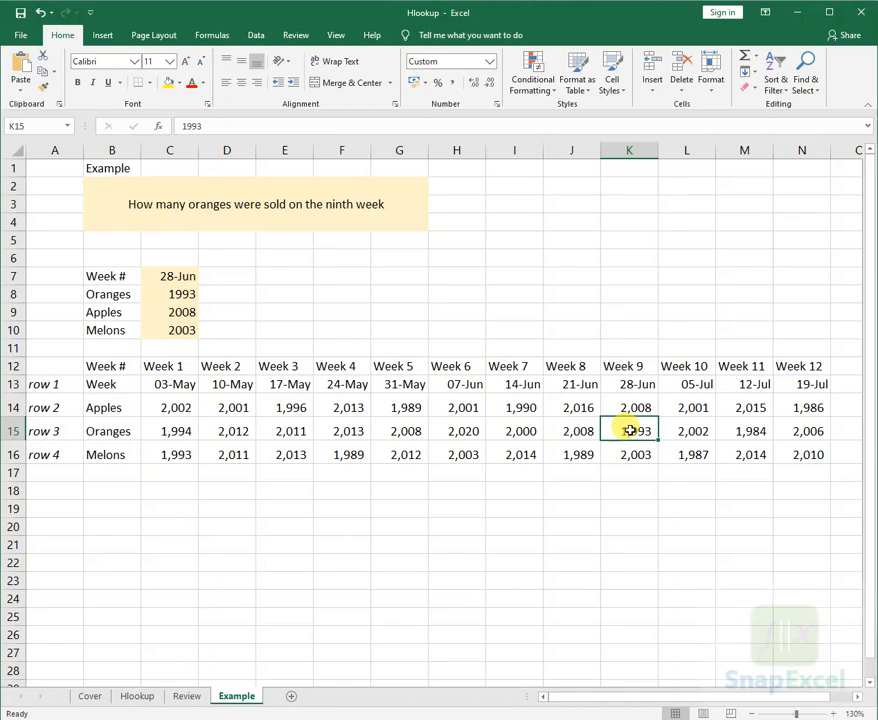
pyautogui.click(636, 404)
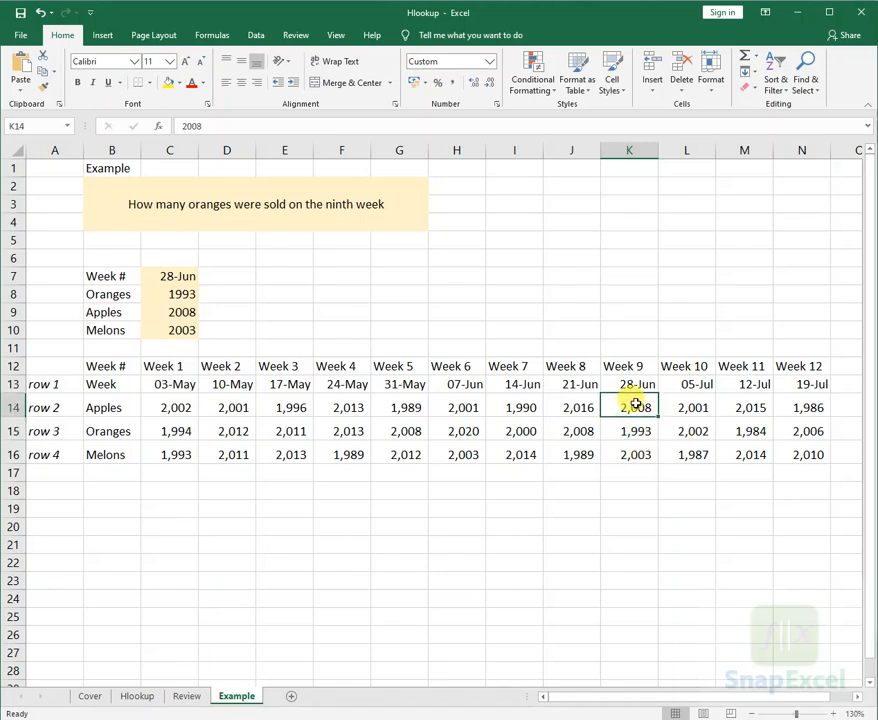
pyautogui.click(174, 330)
pyautogui.click(628, 452)
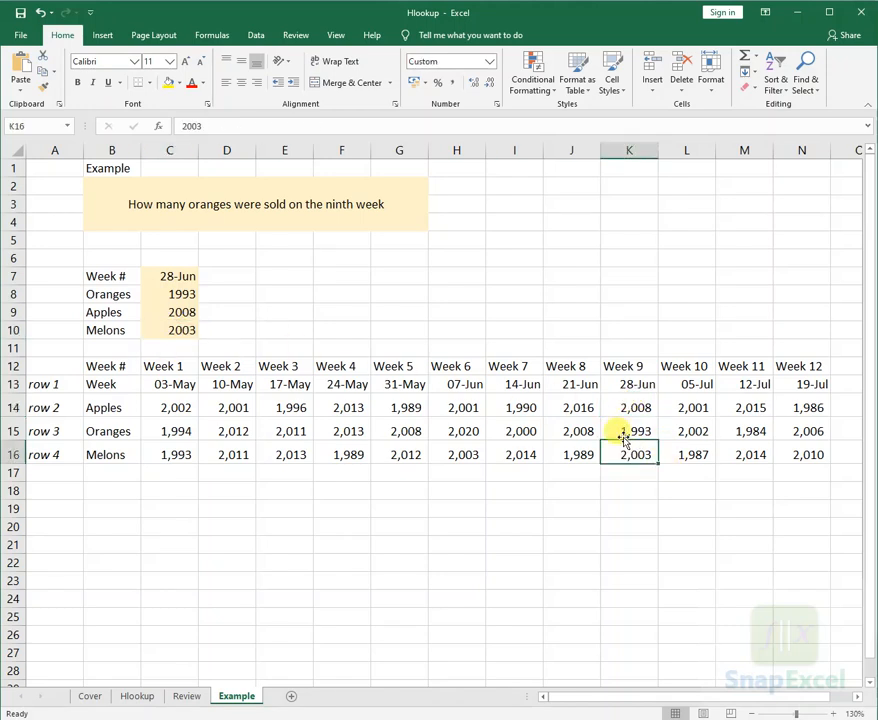
# - Copy the Week 3 date from E13 and paste it as a value into the lookup cell C7
pyautogui.click(291, 385)
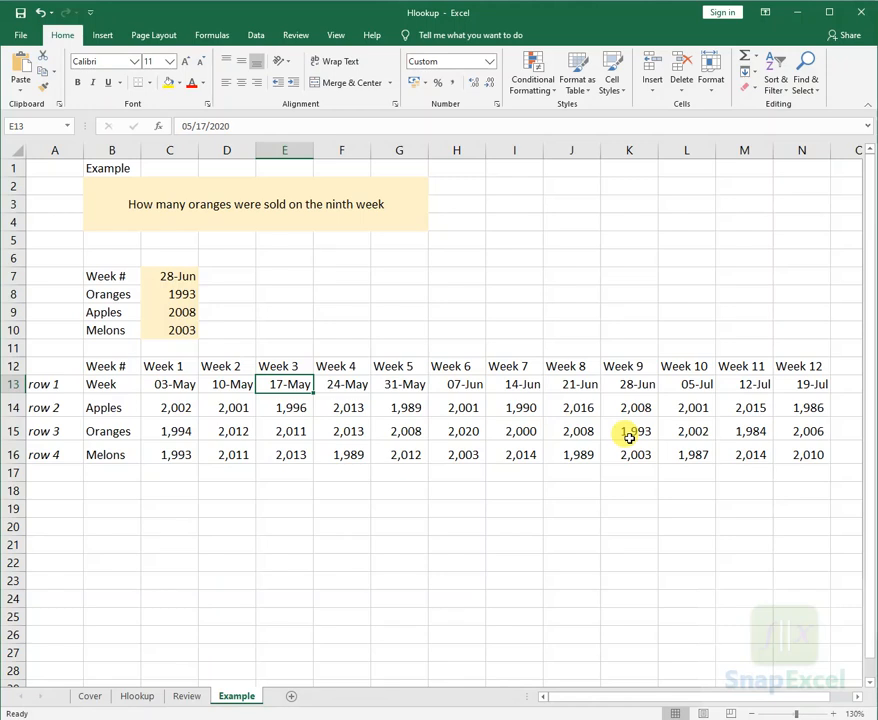
pyautogui.hotkey('ctrl', 'c')
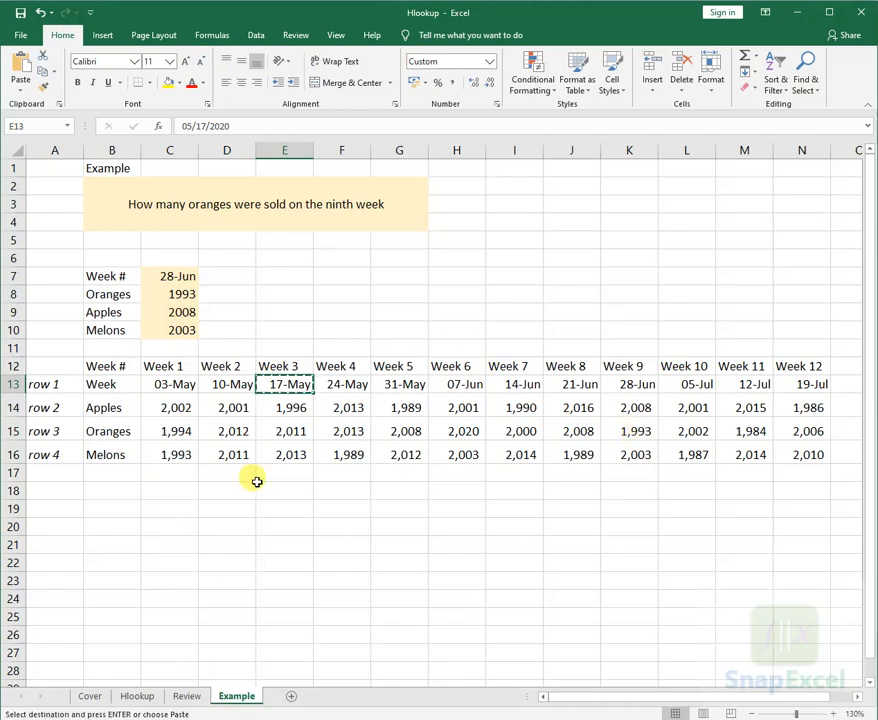
pyautogui.click(168, 280)
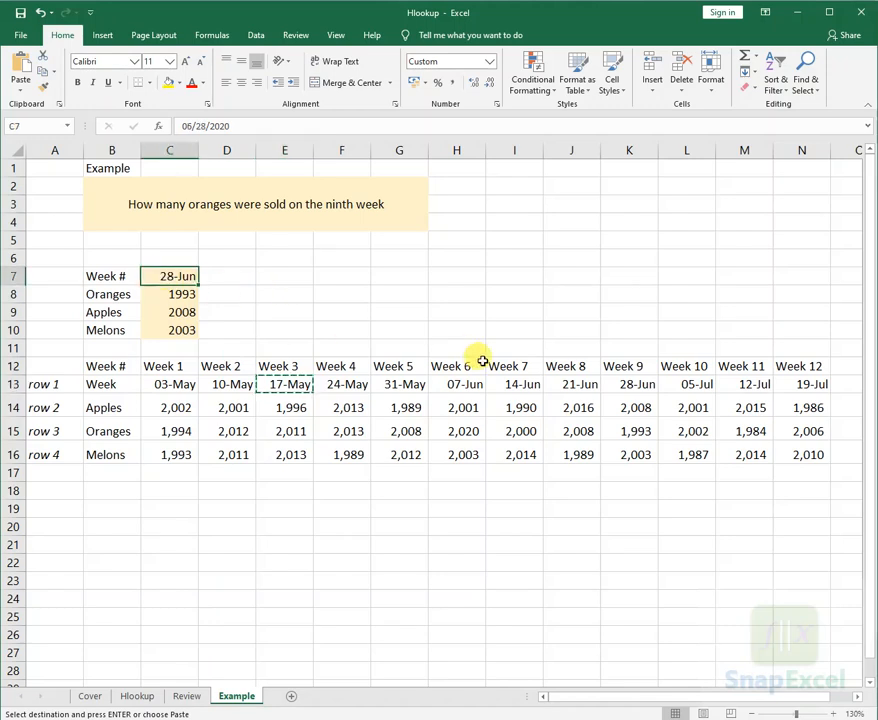
pyautogui.hotkey('shift', 'F10')
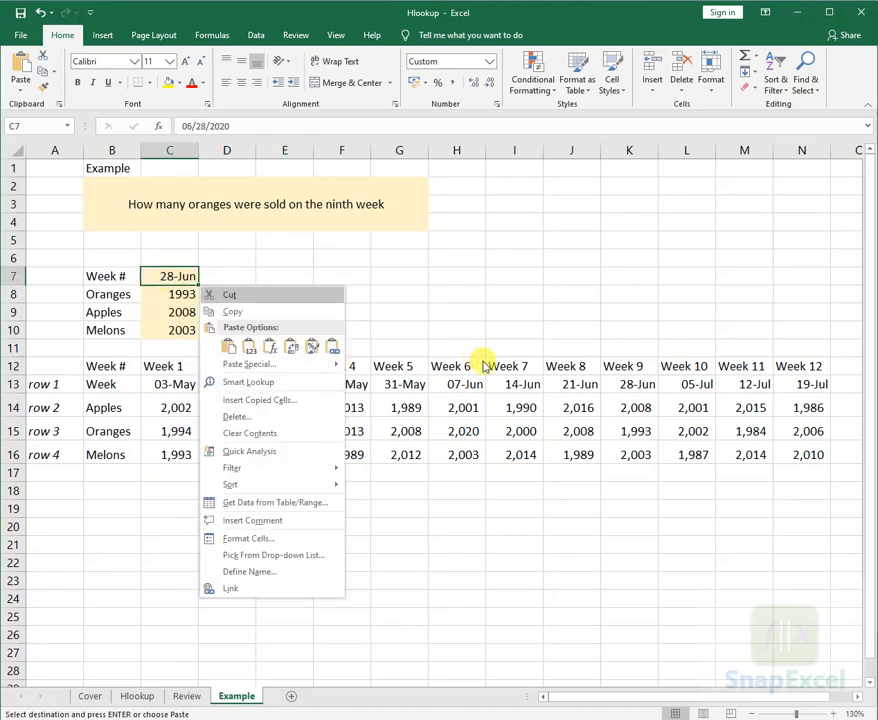
pyautogui.press('s')
pyautogui.press('v')
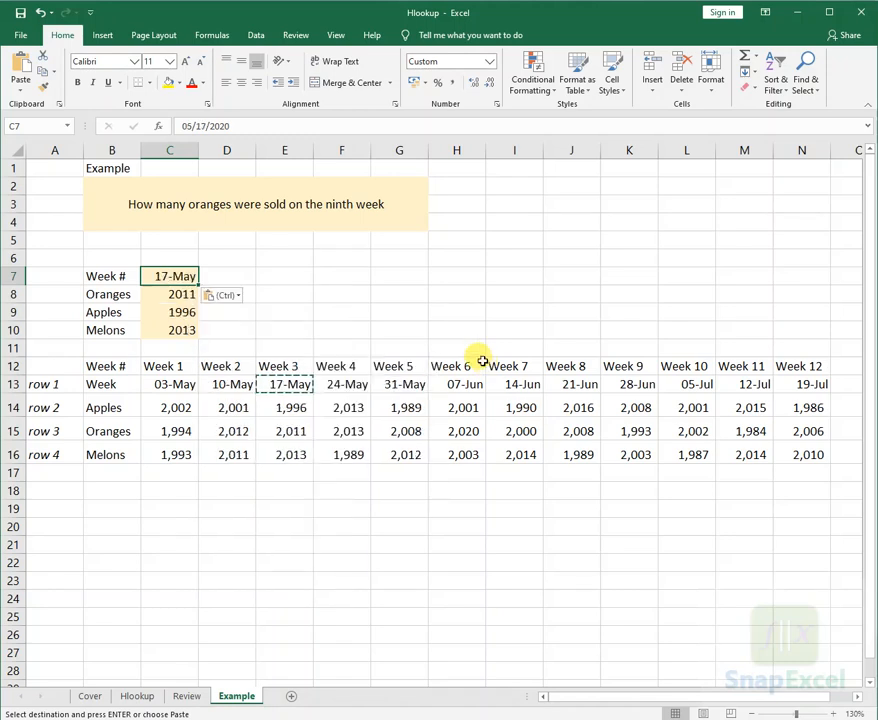
pyautogui.press('Escape')
# - Examine the oranges, apples and melons results in C8:C10 for the 17-May lookup date
pyautogui.press('Down')
pyautogui.press('Down')
pyautogui.press('Down')
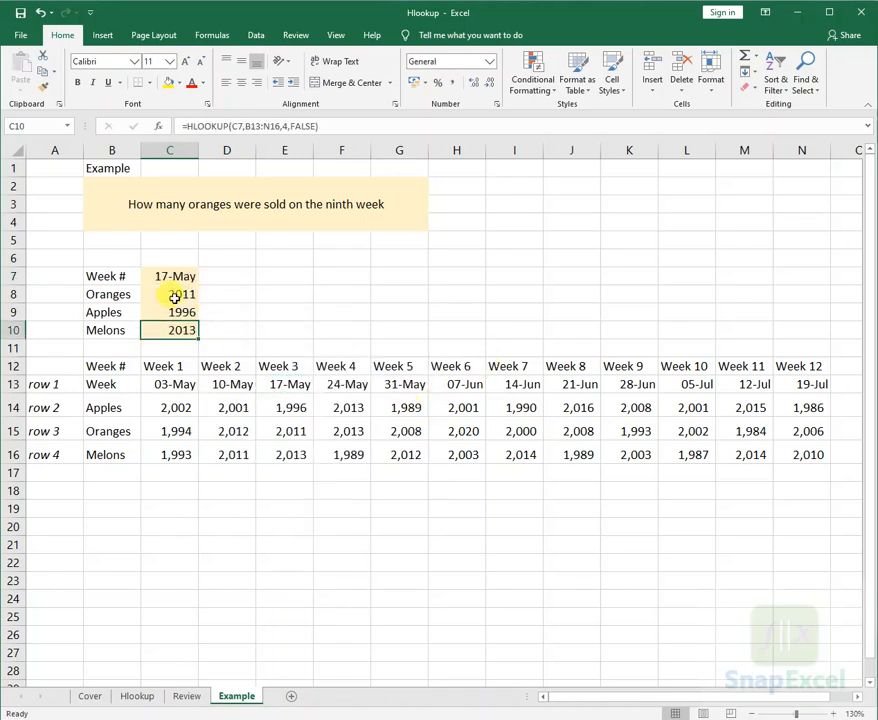
pyautogui.moveTo(175, 297); pyautogui.dragTo(172, 324)
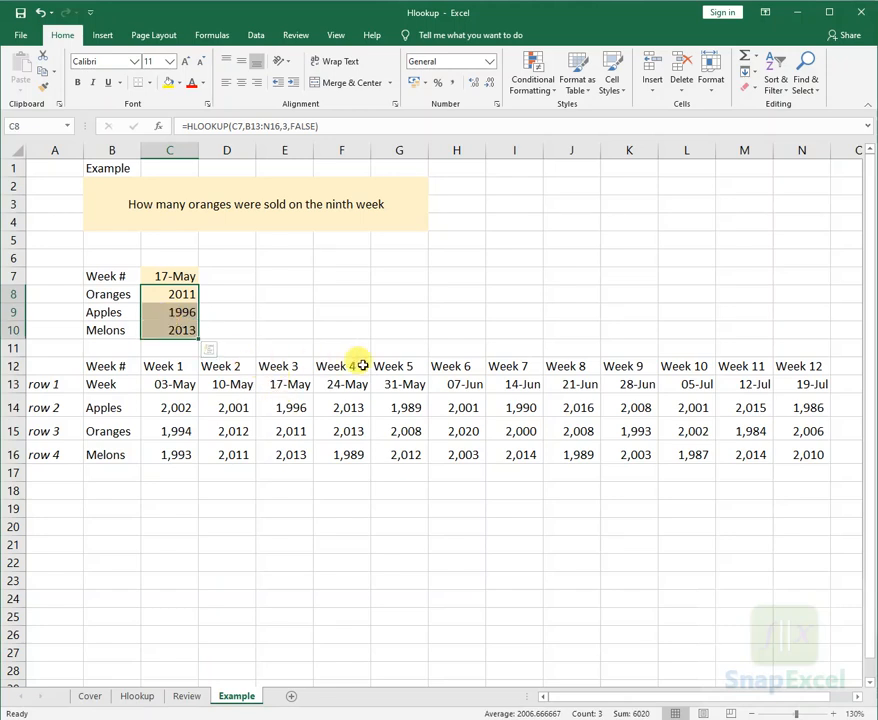
pyautogui.click(186, 325)
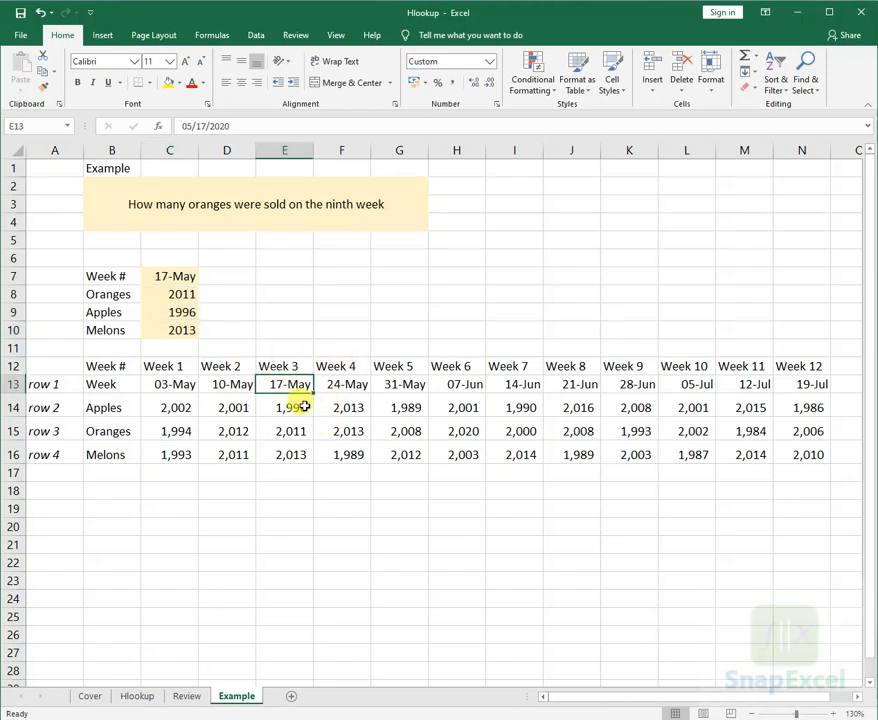
# - Trace the lookup from C7 along the date row to 17-May and compare the Week 3 figures with the results in C8:C10
pyautogui.click(180, 280)
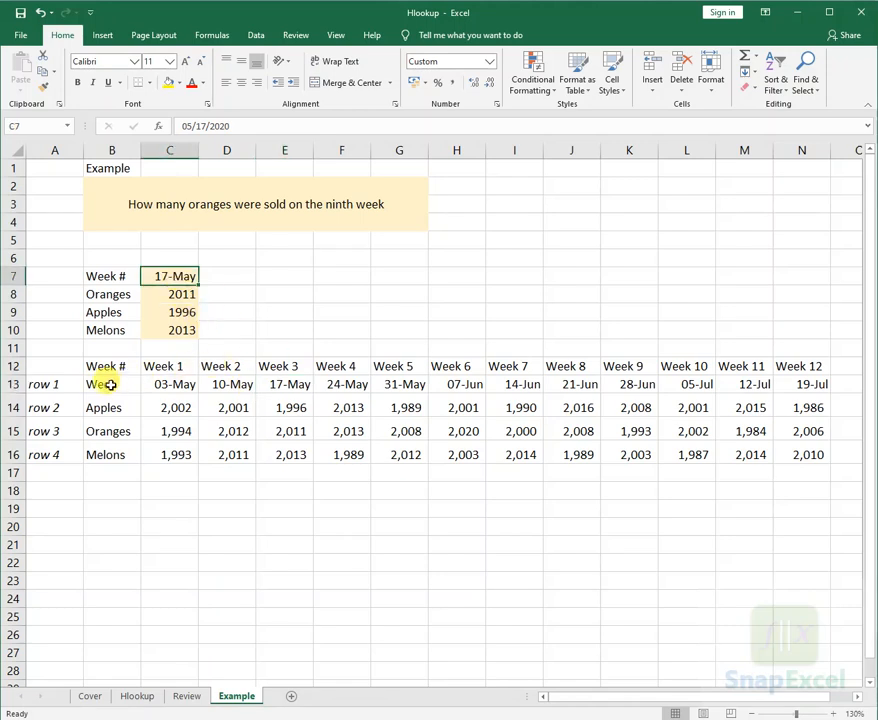
pyautogui.moveTo(110, 383); pyautogui.dragTo(289, 387)
pyautogui.click(290, 407)
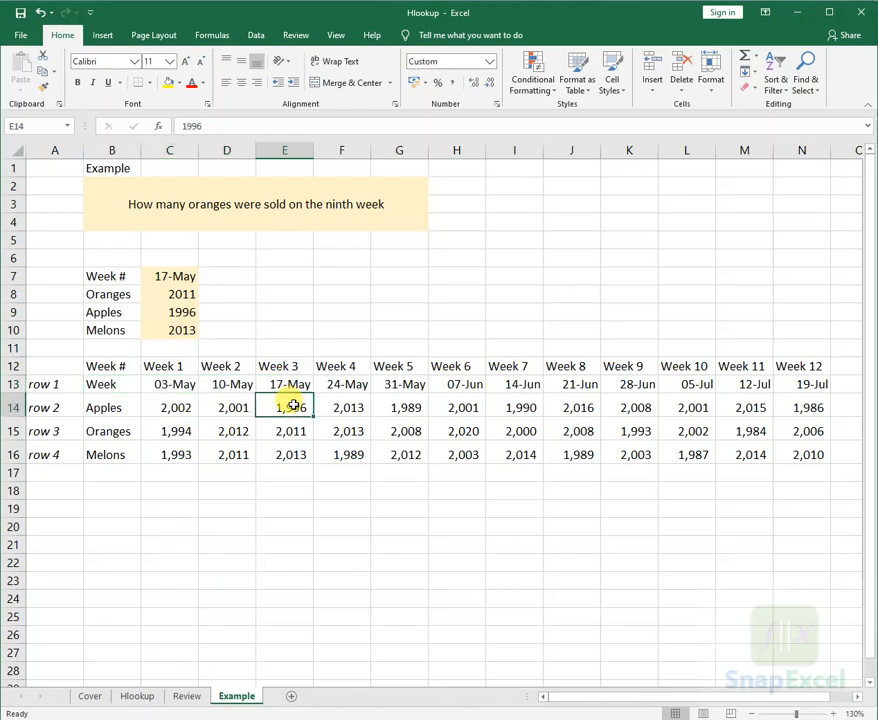
pyautogui.click(296, 438)
pyautogui.click(297, 450)
pyautogui.click(295, 431)
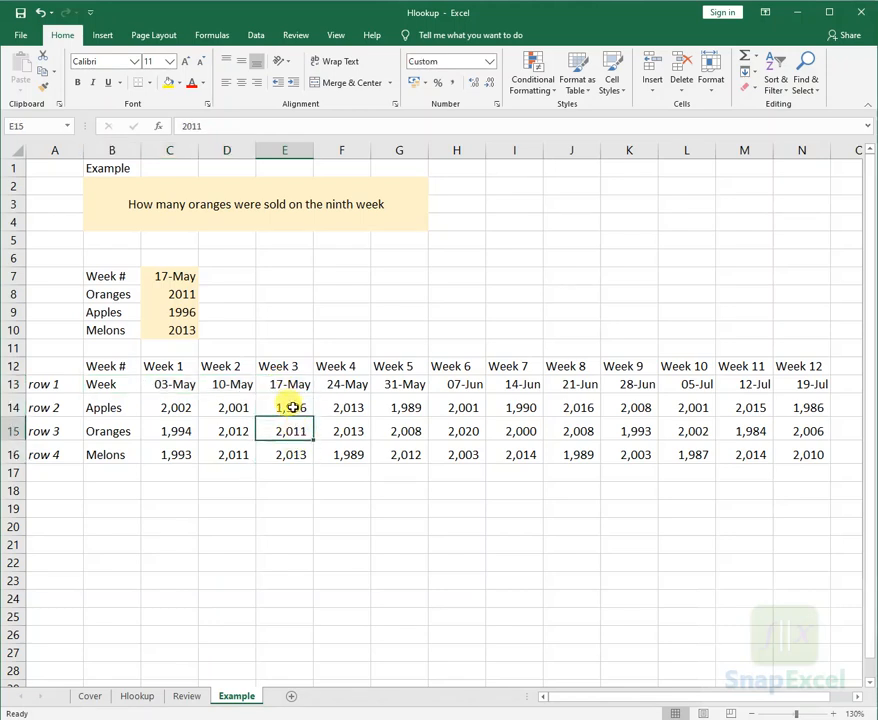
pyautogui.moveTo(292, 410); pyautogui.dragTo(293, 448)
pyautogui.click(182, 296)
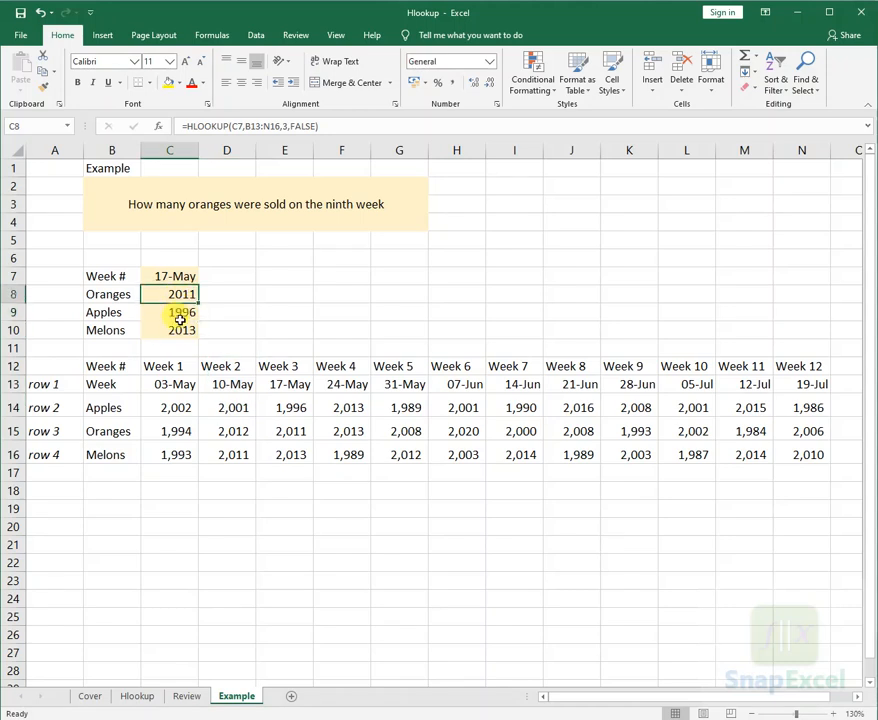
pyautogui.click(183, 330)
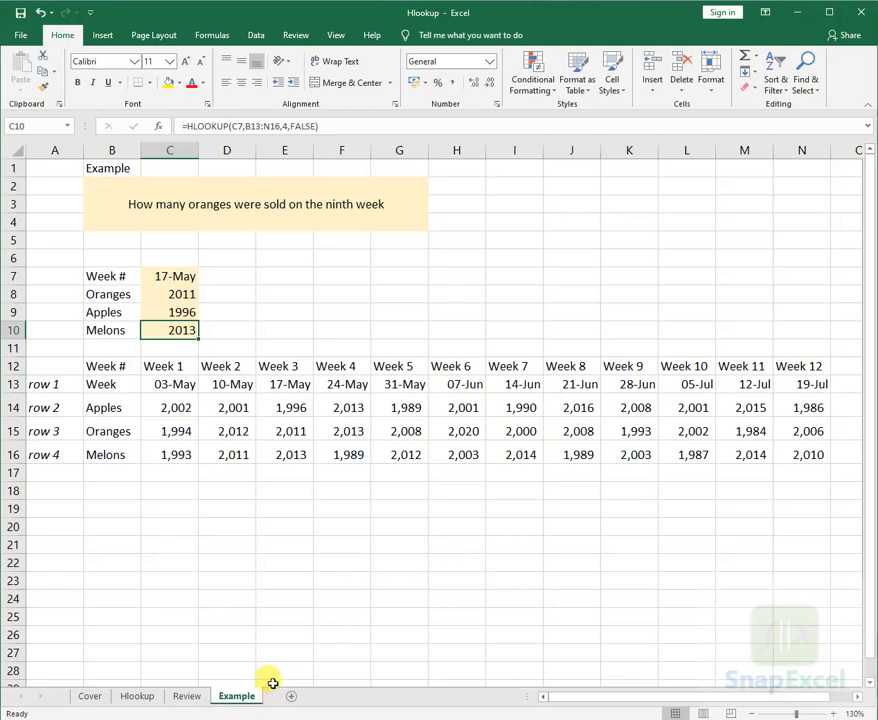
# - Review the error descriptions on the Hlookup sheet, and return to the Example sheet
pyautogui.click(284, 576)
pyautogui.click(137, 696)
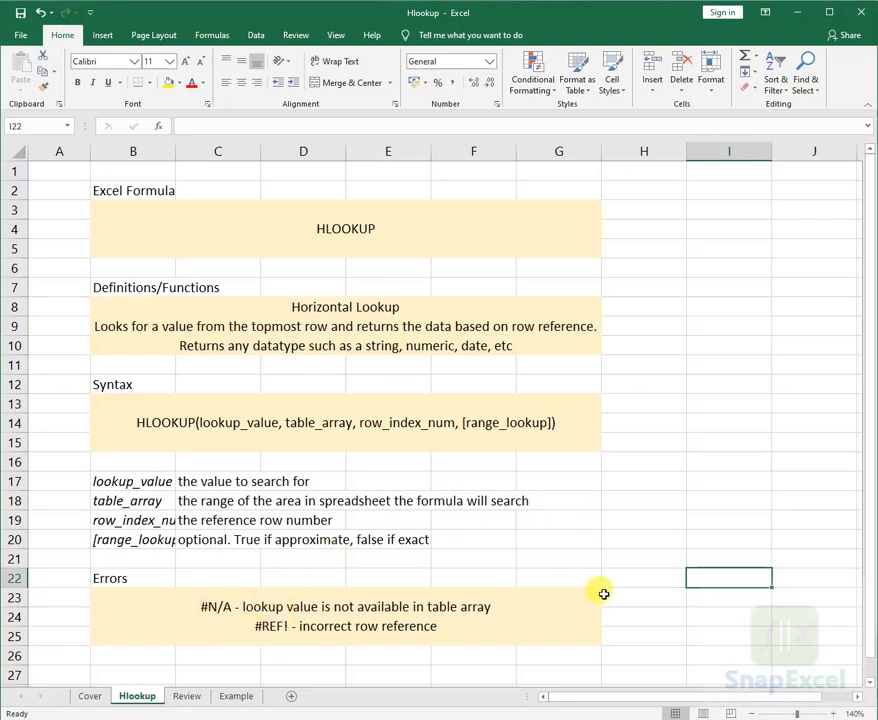
pyautogui.click(237, 696)
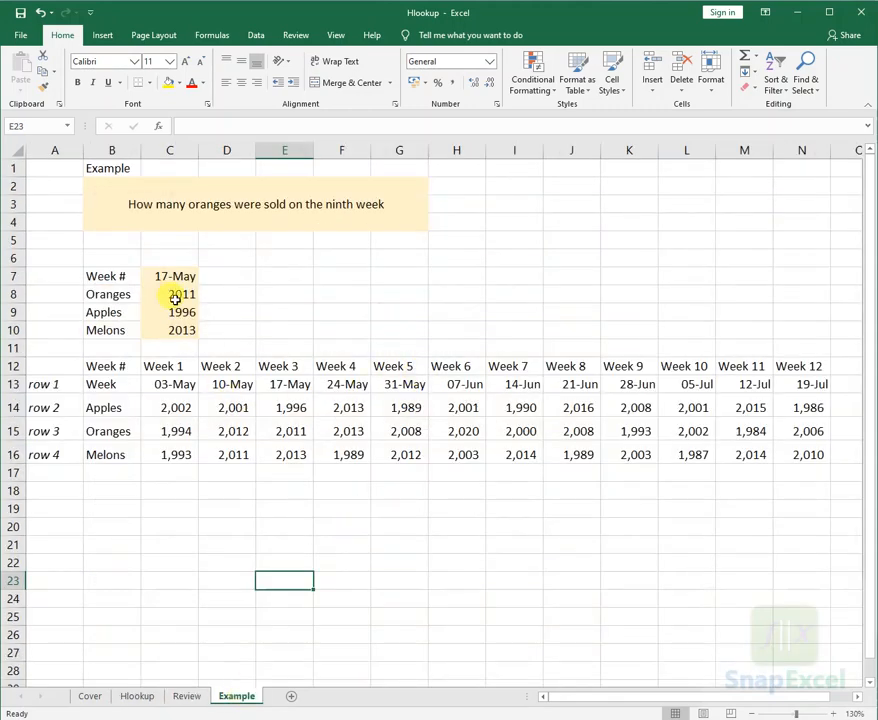
# - Clear the Apples and Melons result cells C9:C10, leaving the Oranges formula in C8 selected
pyautogui.moveTo(177, 308); pyautogui.dragTo(178, 329)
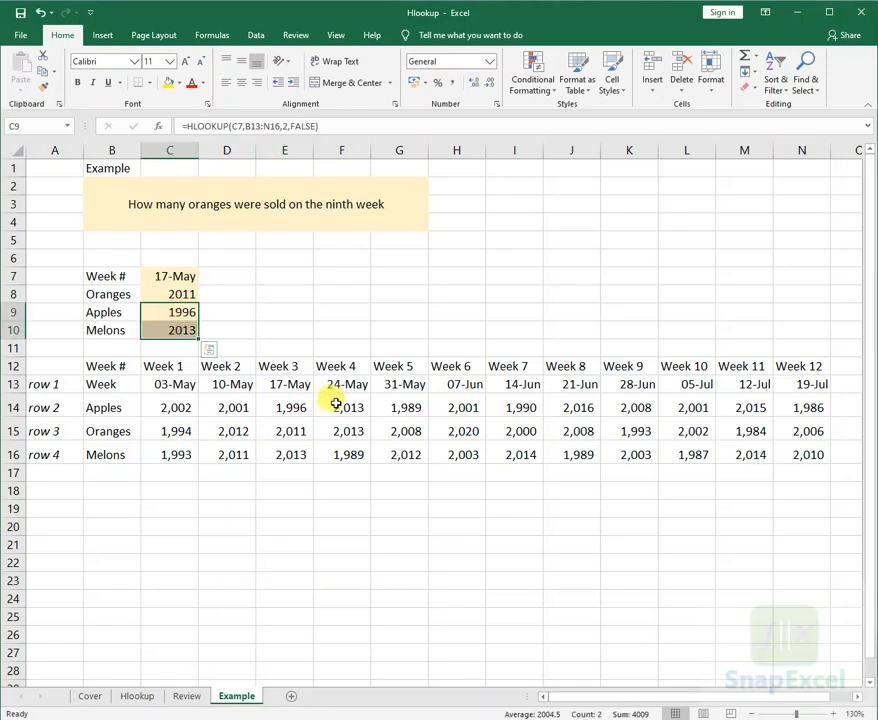
pyautogui.press('Delete')
pyautogui.press('Up')
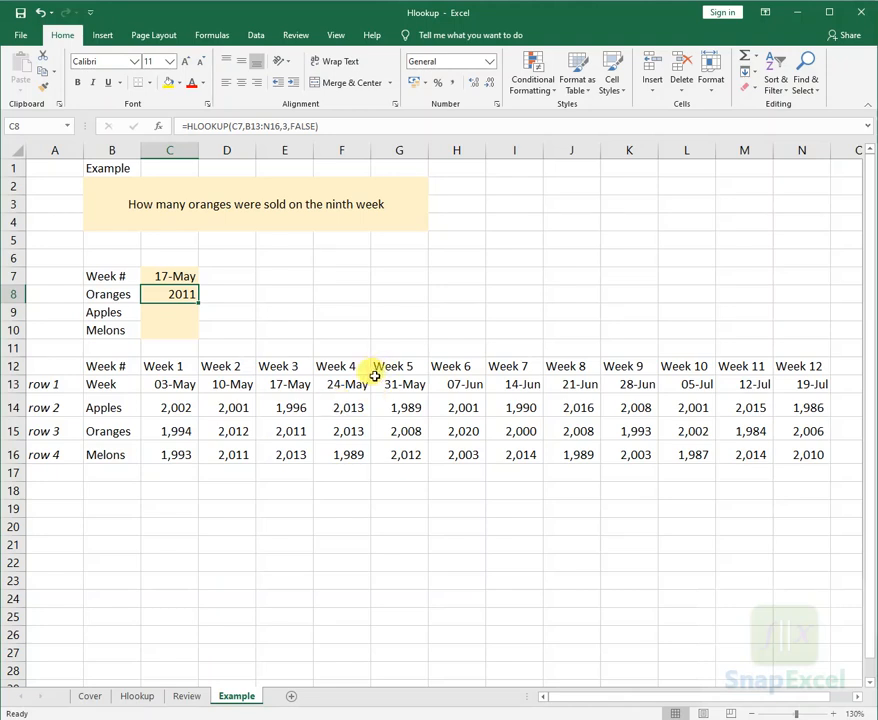
# - Enter the formula =N13+7 in O13 to produce the weekly date following 19-Jul
pyautogui.click(801, 385)
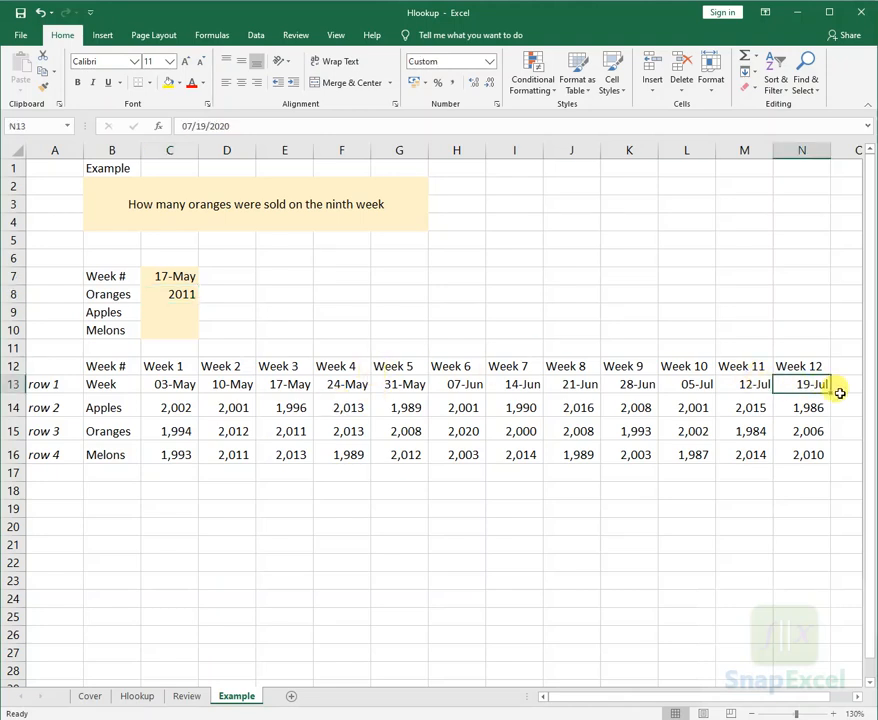
pyautogui.click(840, 393)
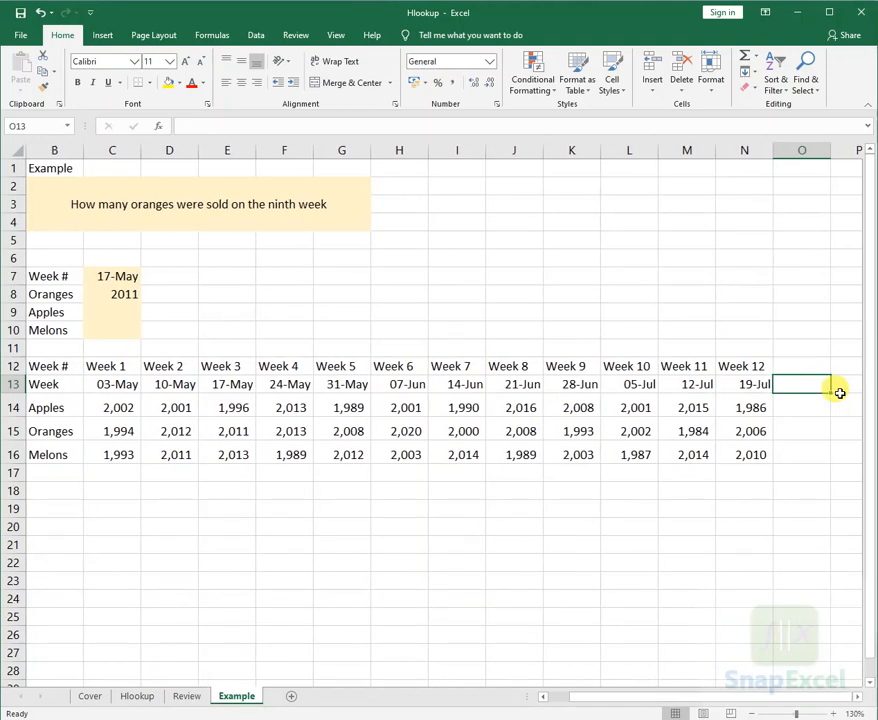
pyautogui.write('=')
pyautogui.press('Left')
pyautogui.write('+')
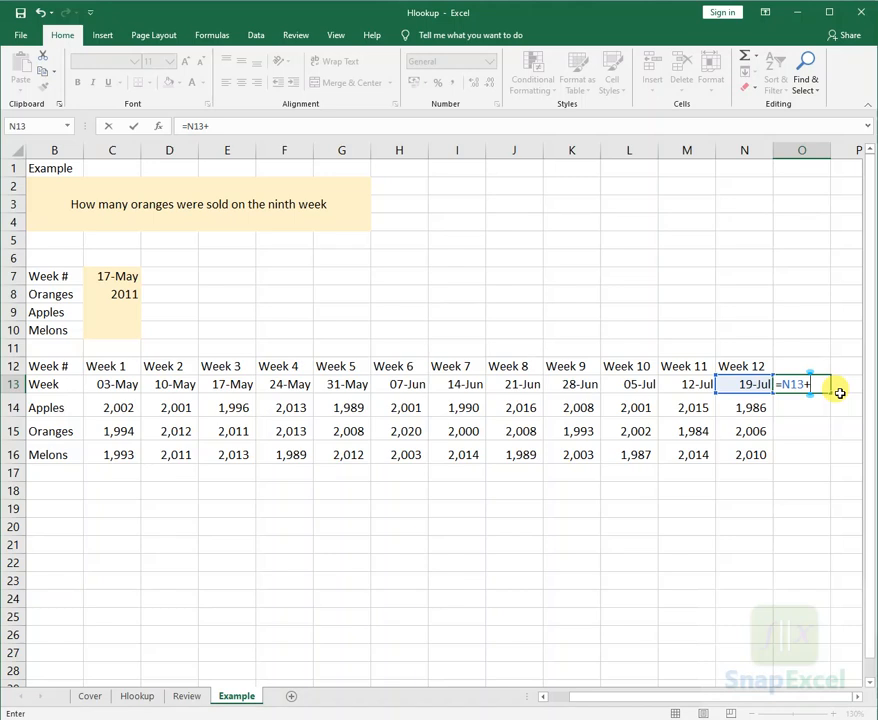
pyautogui.write('7')
pyautogui.hotkey('ctrl', 'Return')
# - Copy the date from O13 into I8 as a plain value, and clear O13
pyautogui.hotkey('ctrl', 'c')
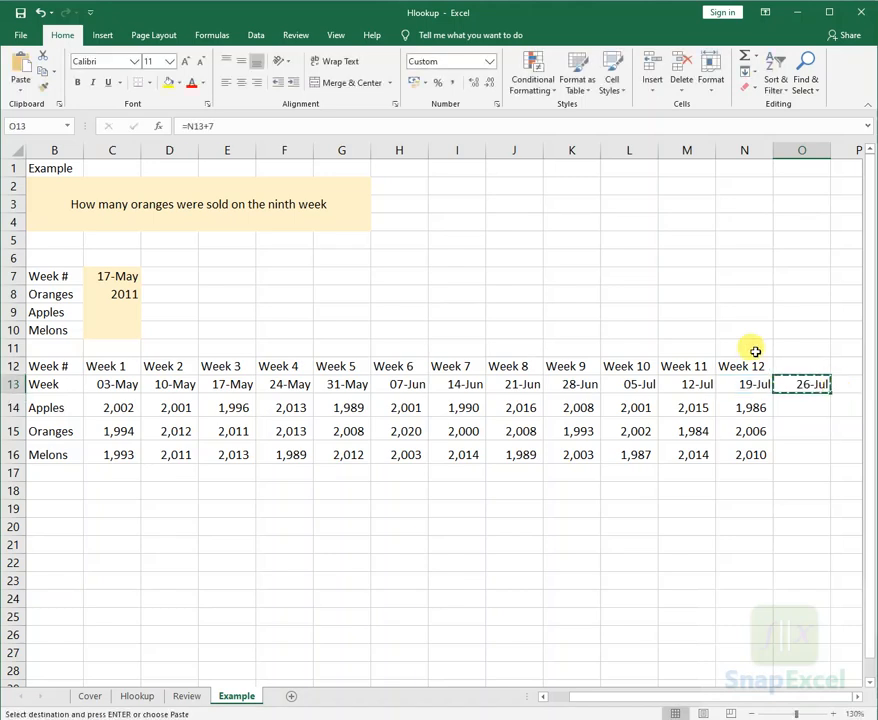
pyautogui.click(478, 294)
pyautogui.hotkey('ctrl', 'v')
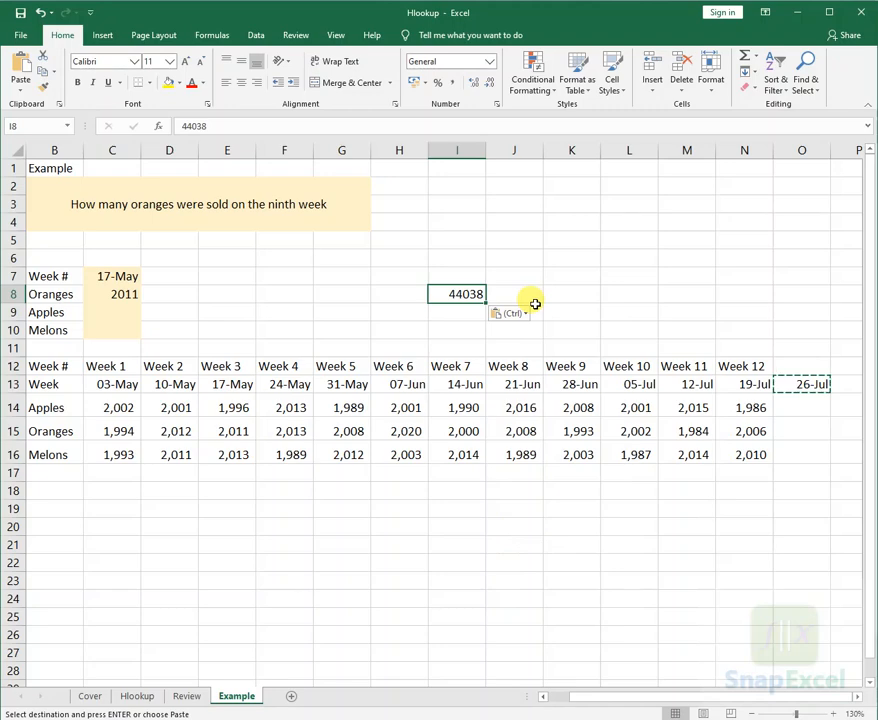
pyautogui.press('Down')
pyautogui.press('Down')
pyautogui.press('Down')
pyautogui.press('Down')
pyautogui.press('Down')
pyautogui.press('Escape')
pyautogui.hotkey('ctrl', 'Right')
pyautogui.press('Delete')
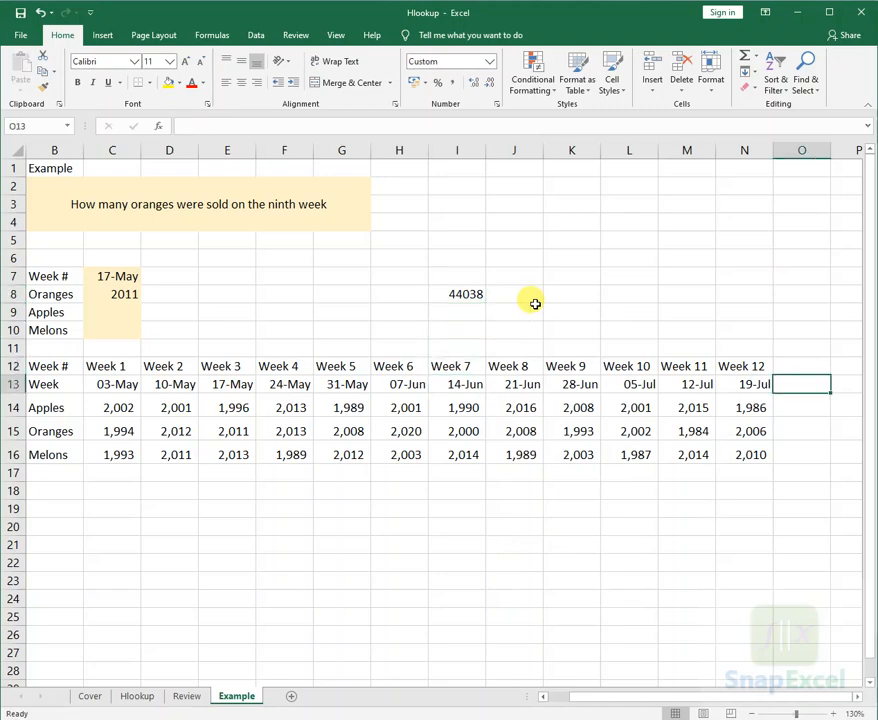
pyautogui.press('Home')
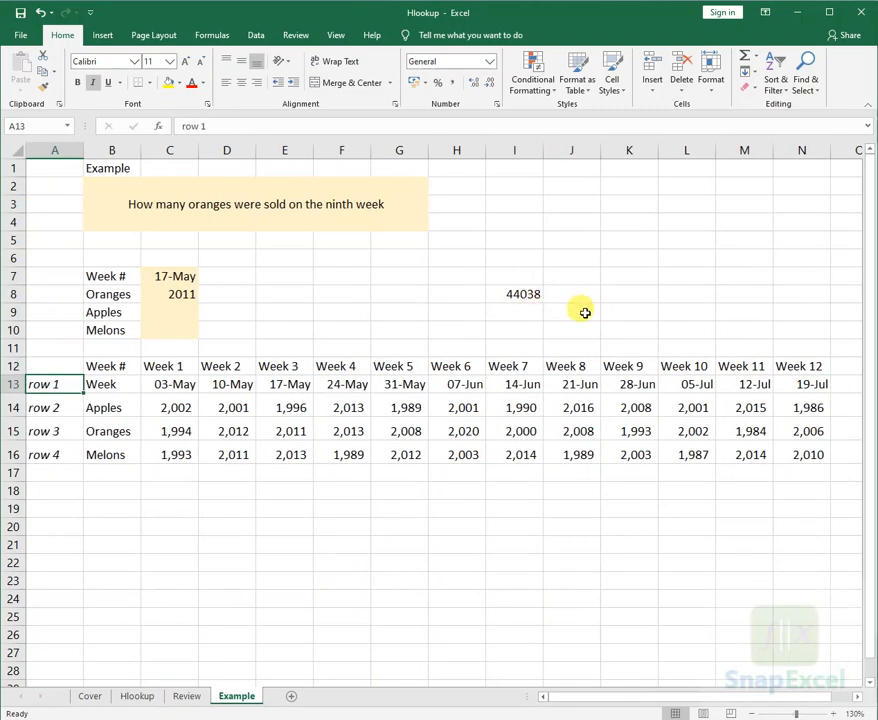
# - Replace the lookup date in C7 with 26-Jul by pasting the value from I8 while keeping the date format
pyautogui.click(538, 295)
pyautogui.hotkey('ctrl', 'c')
pyautogui.click(180, 279)
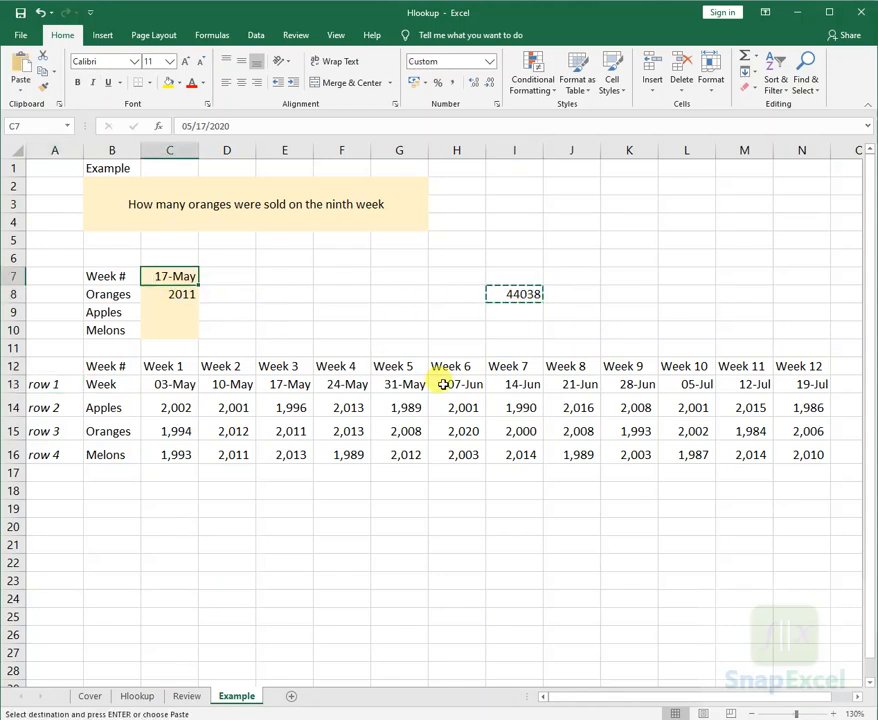
pyautogui.hotkey('shift', 'F10')
pyautogui.press('p')
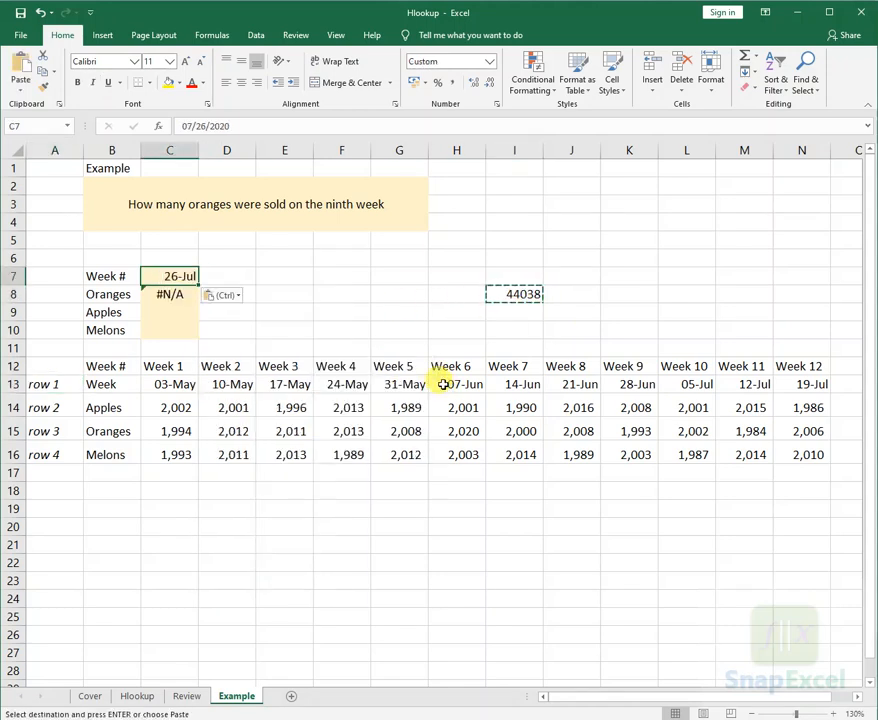
pyautogui.press('Return')
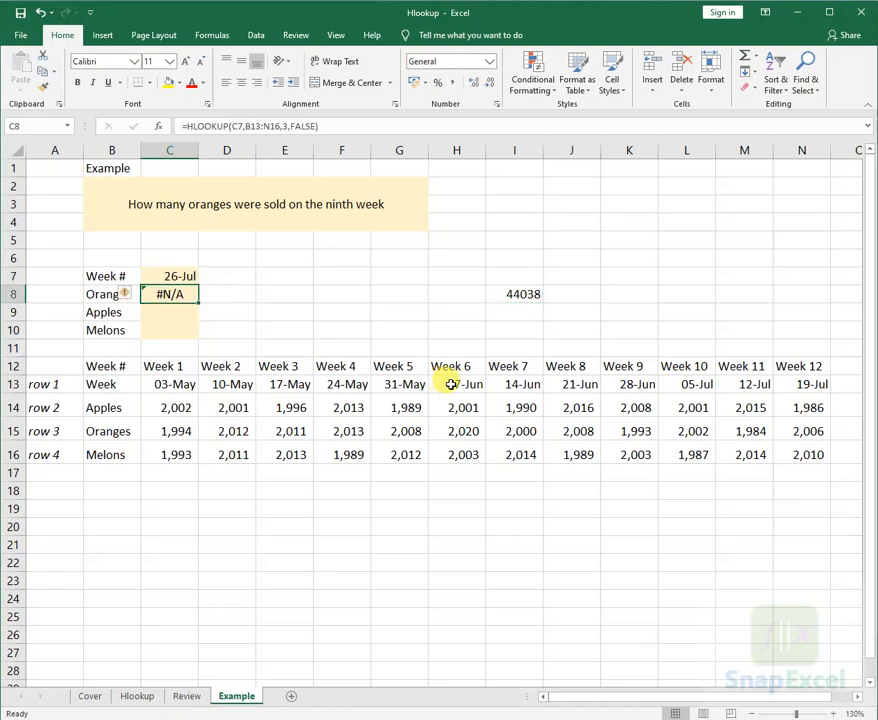
# - Examine the lookup value and table array B13:N16 in the C8 formula against the dates in row 13
pyautogui.press('F2')
pyautogui.press('Escape')
pyautogui.press('F2')
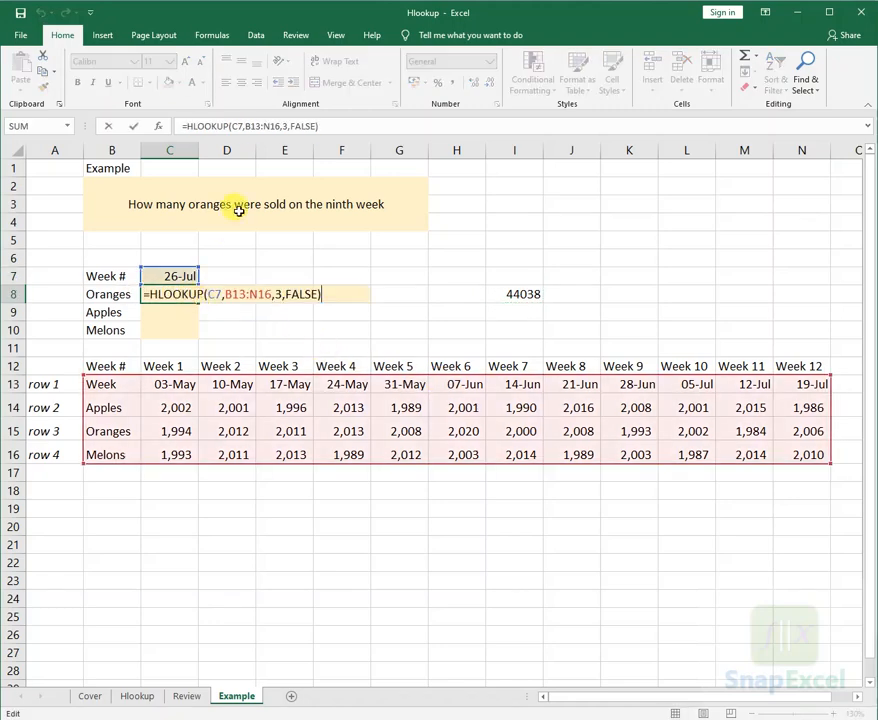
pyautogui.click(237, 126)
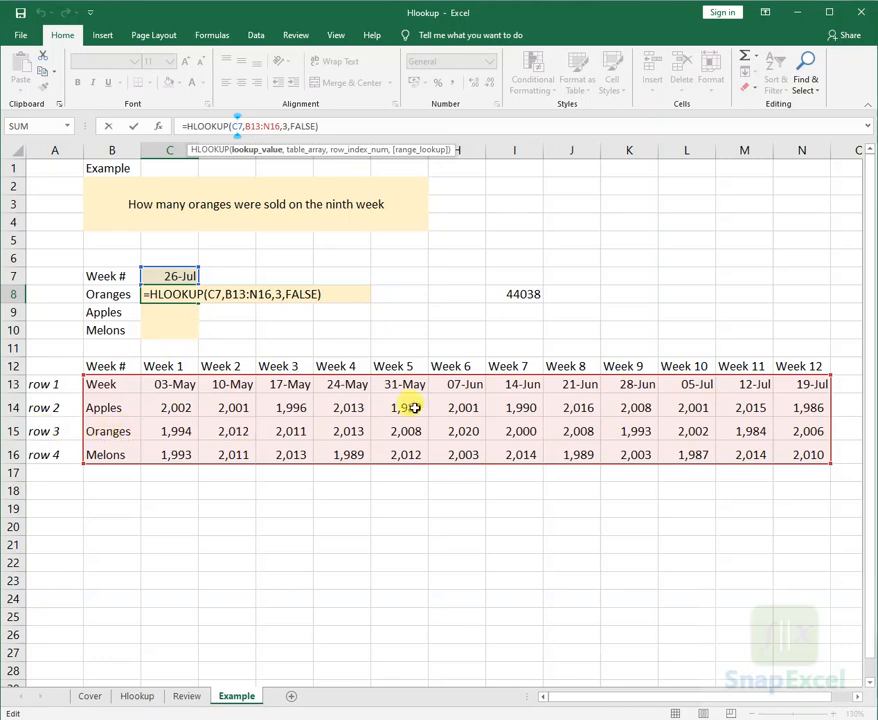
pyautogui.press('Escape')
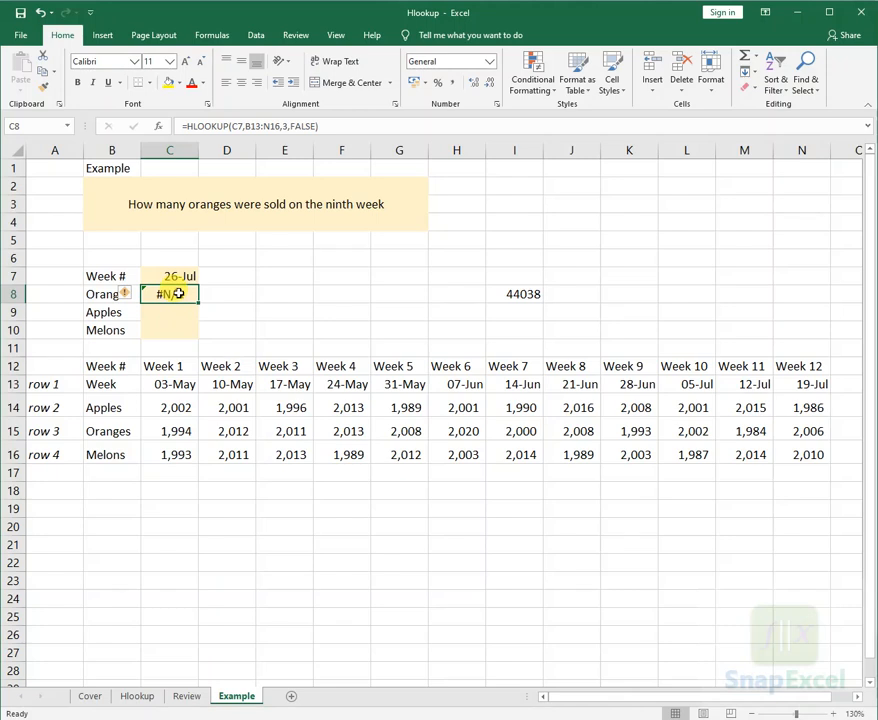
pyautogui.doubleClick(180, 294)
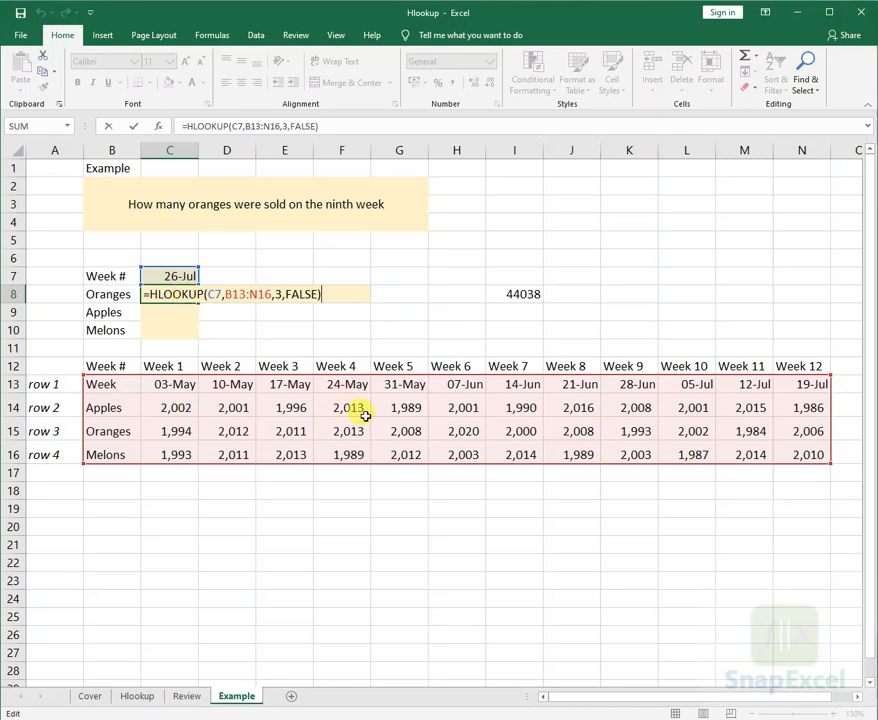
pyautogui.hotkey('ctrl', 'Return')
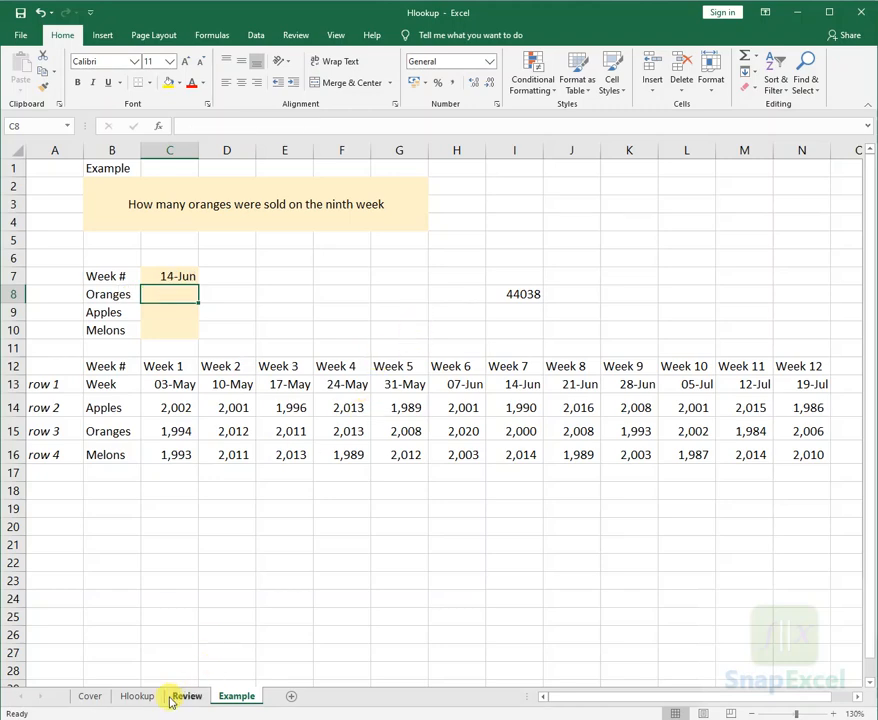
# - Review the #N/A and #REF! descriptions on the Hlookup sheet, and return to the Example sheet
pyautogui.click(137, 696)
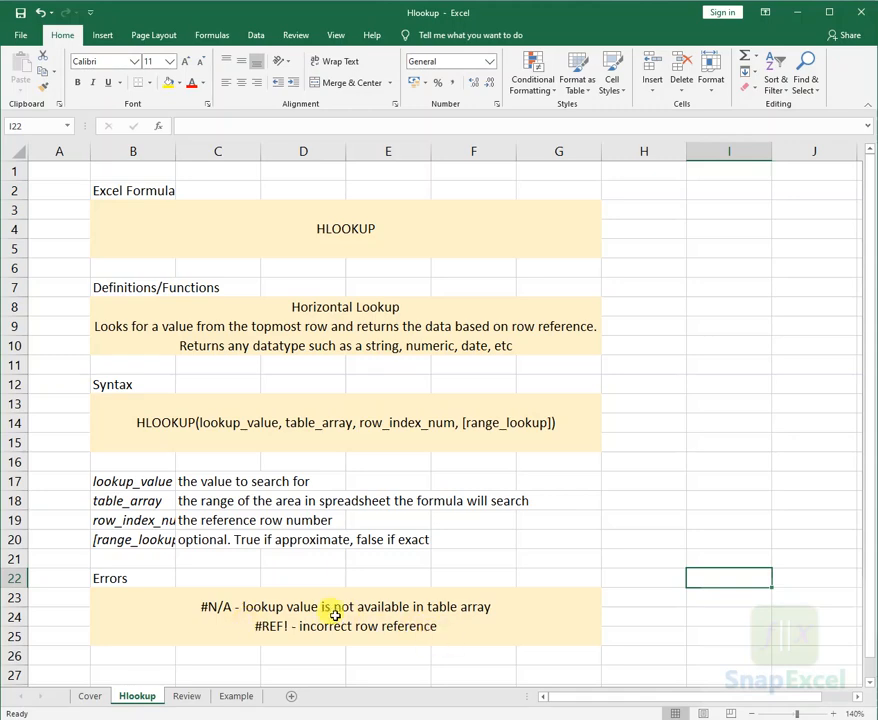
pyautogui.click(236, 698)
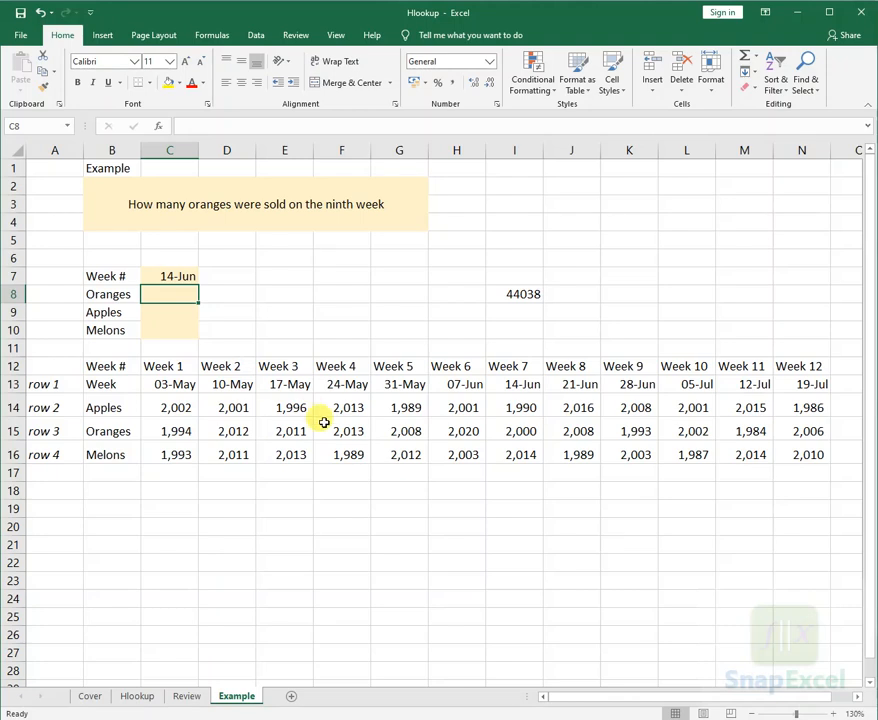
pyautogui.write('=')
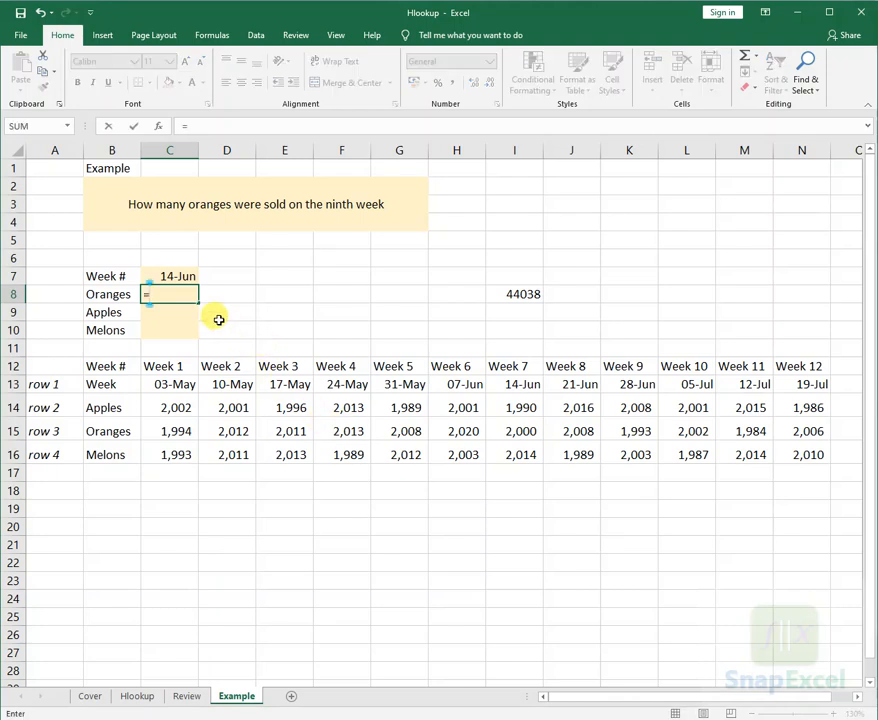
pyautogui.press('Escape')
# - Locate the 14-Jun lookup date from C7 in the date row, and clear the leftover number in I8
pyautogui.click(190, 278)
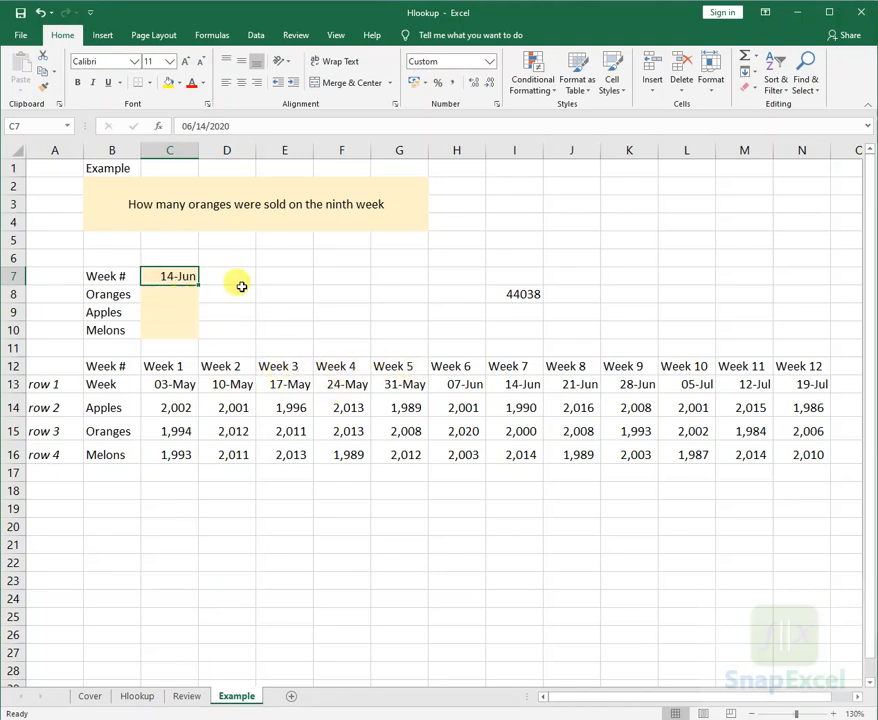
pyautogui.click(524, 386)
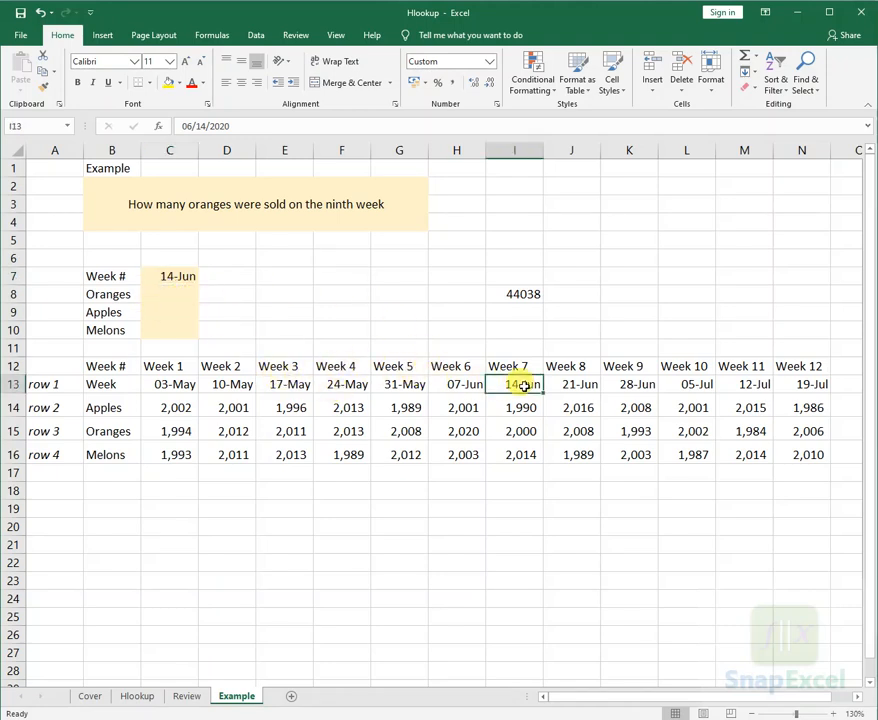
pyautogui.click(541, 295)
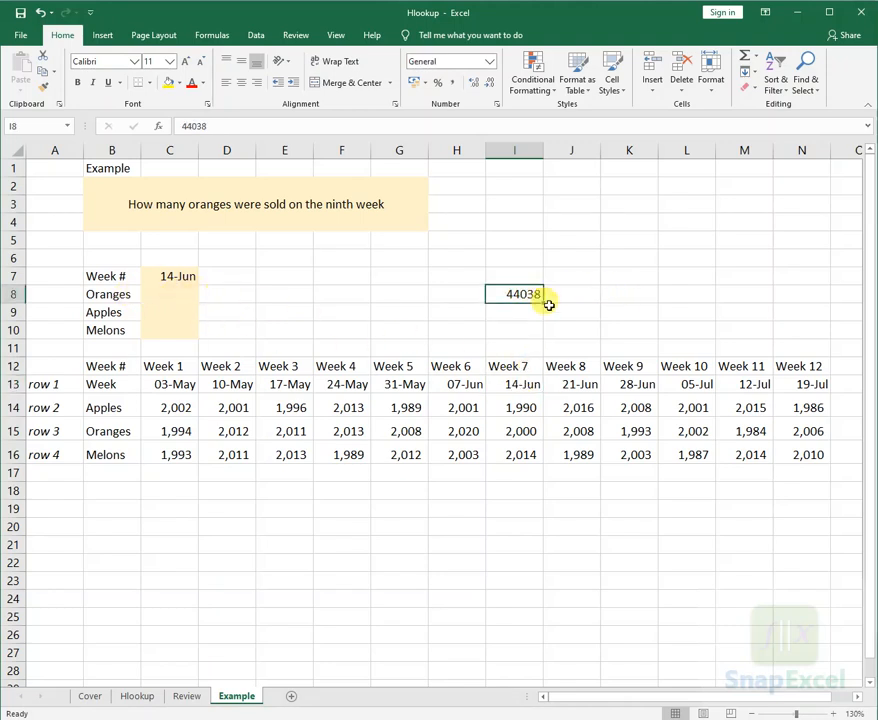
pyautogui.press('Delete')
# - Begin an HLOOKUP formula in C8 with C7 as the lookup value and B13:N16 as the table array
pyautogui.click(182, 292)
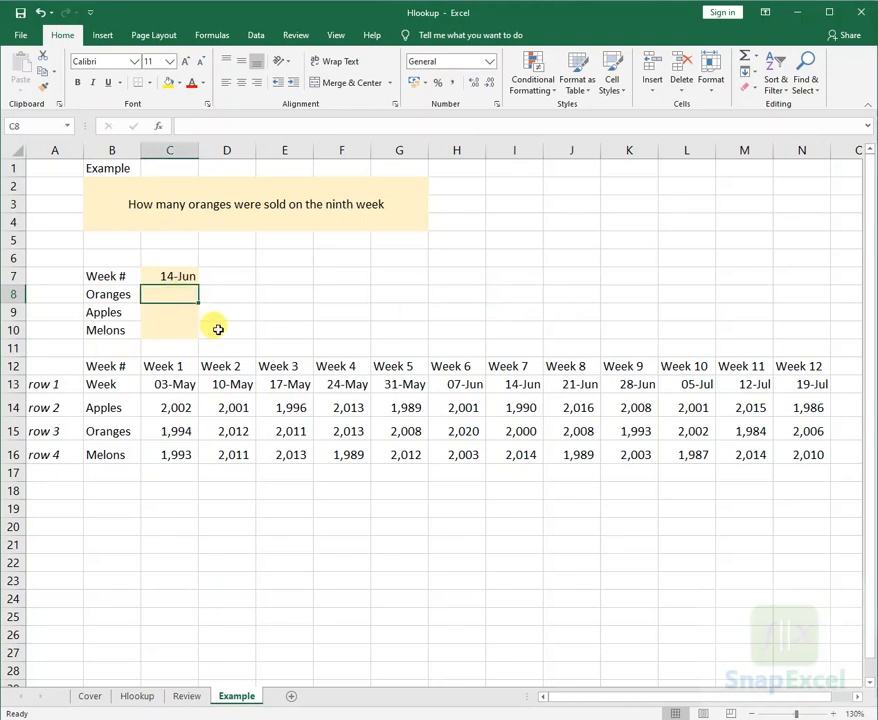
pyautogui.write('=hlo')
pyautogui.press('Tab')
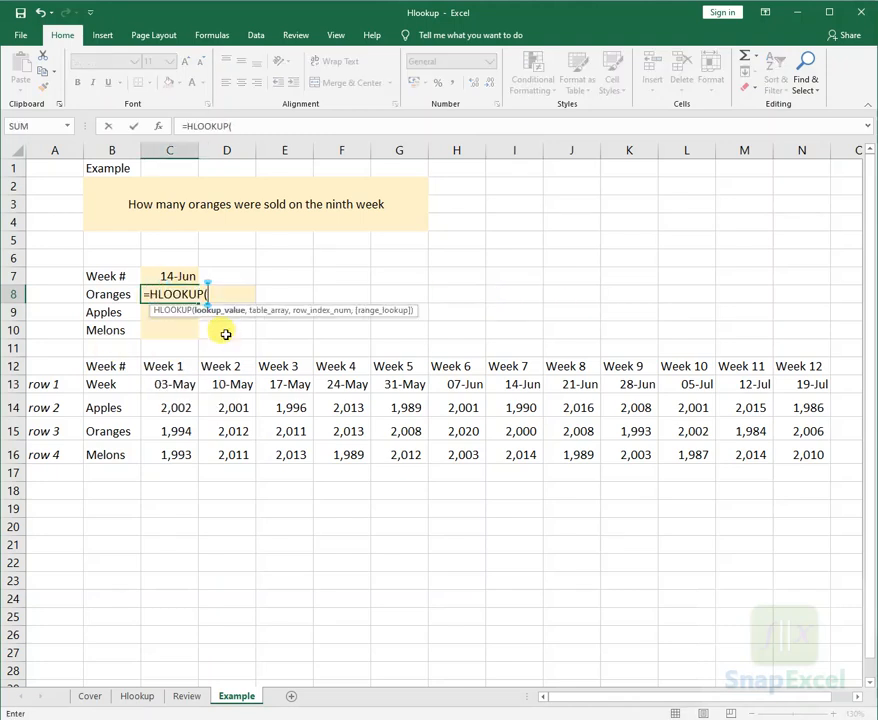
pyautogui.press('Up')
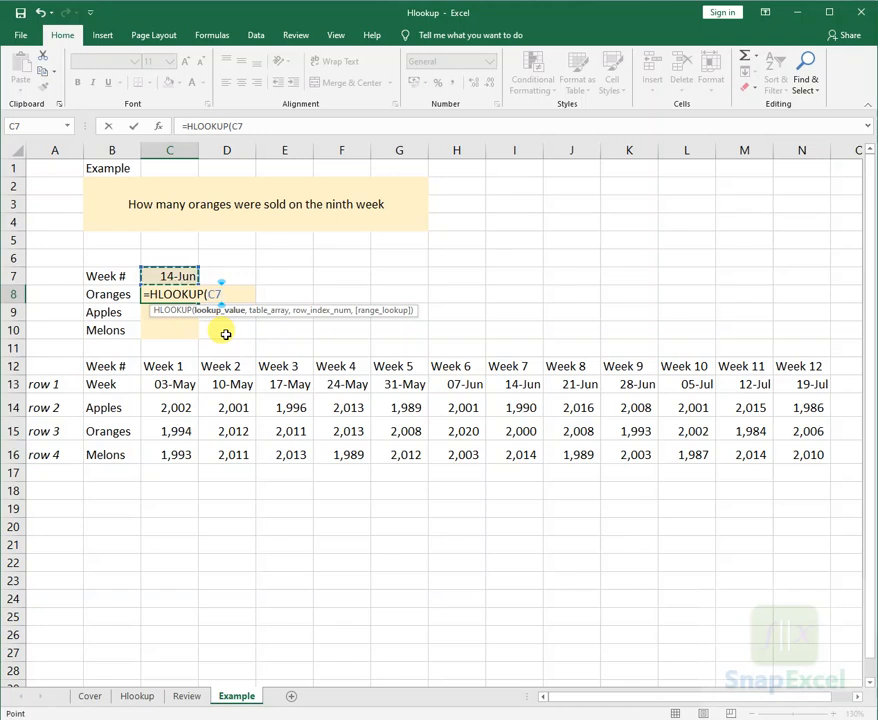
pyautogui.write(',')
pyautogui.moveTo(102, 385); pyautogui.dragTo(800, 457)
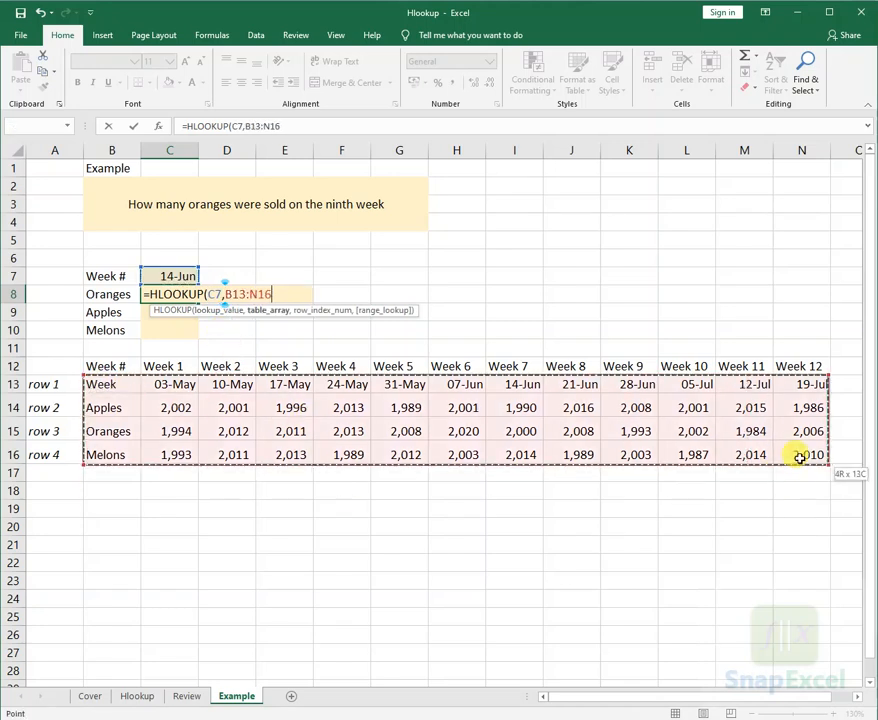
pyautogui.write(',')
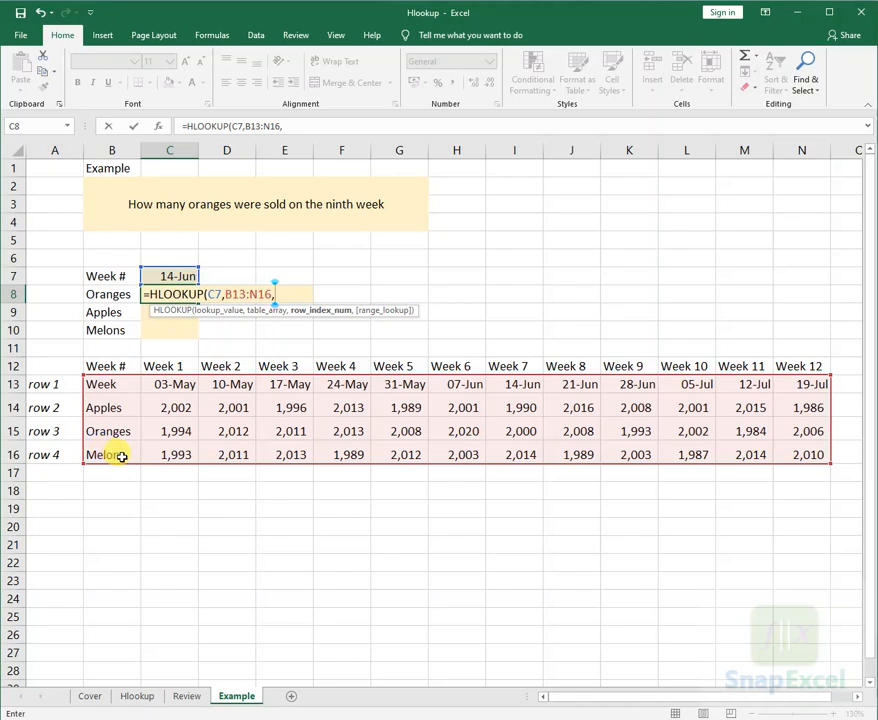
# - Complete the C8 formula with row index number 3 and an exact match (FALSE)
pyautogui.write('4,')
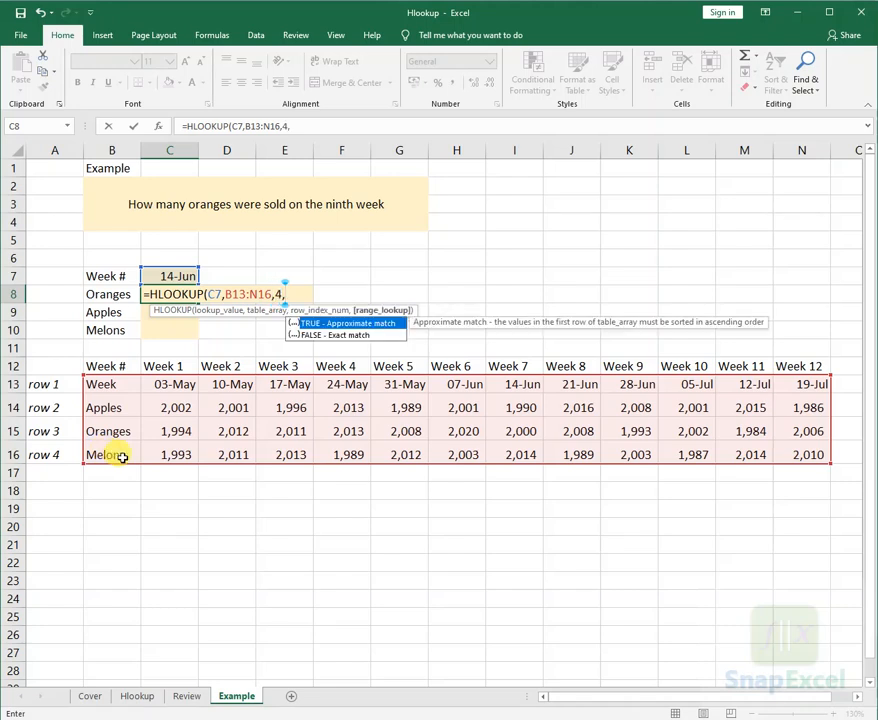
pyautogui.press('BackSpace')
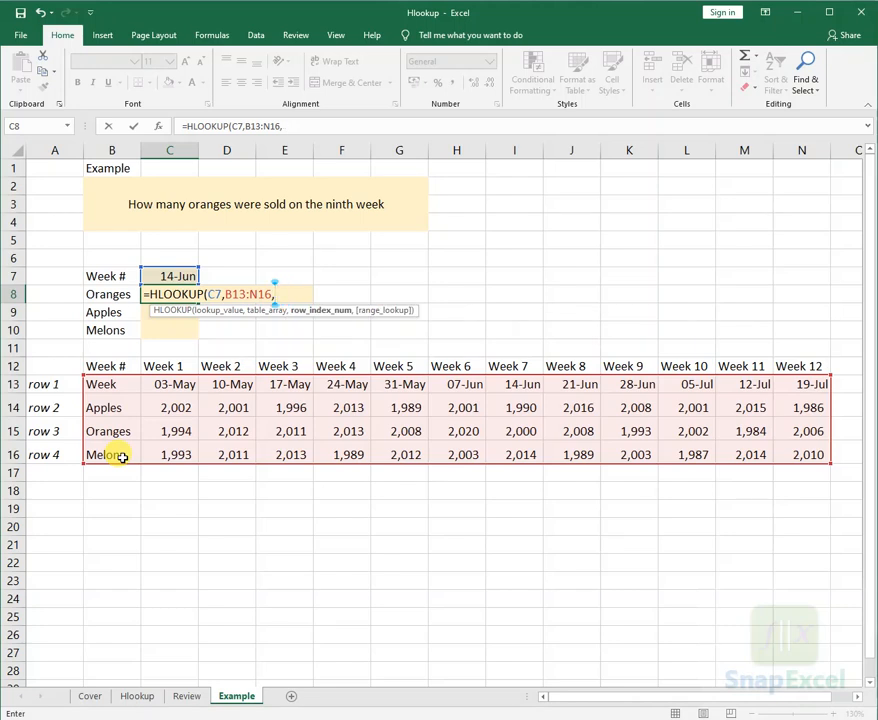
pyautogui.write('3,')
pyautogui.press('Down')
pyautogui.press('Tab')
pyautogui.press('Return')
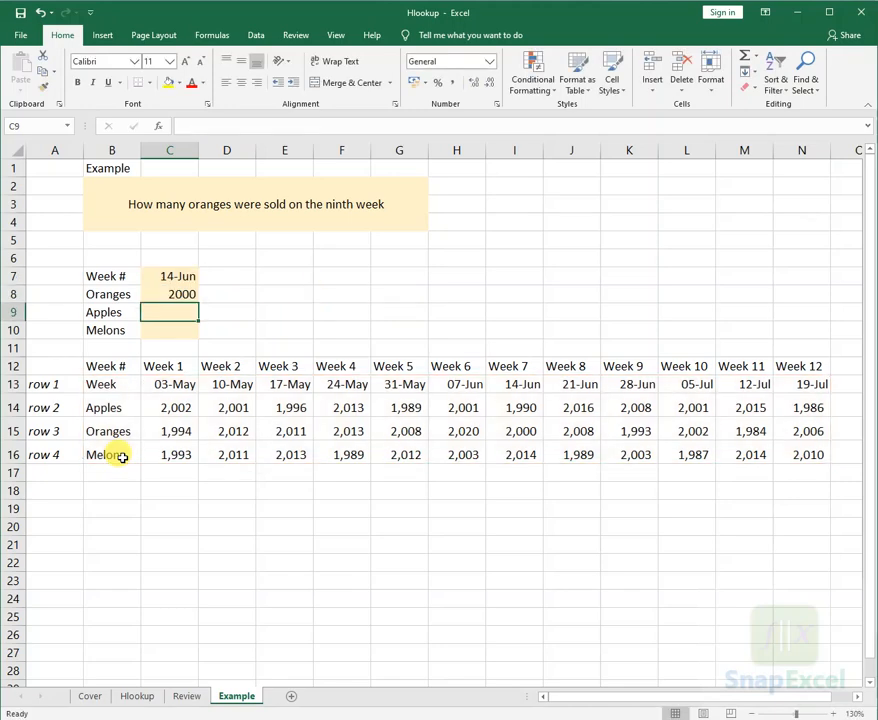
# - Compare the Oranges result in C8 with the Week 7 oranges figure in I15
pyautogui.press('Up')
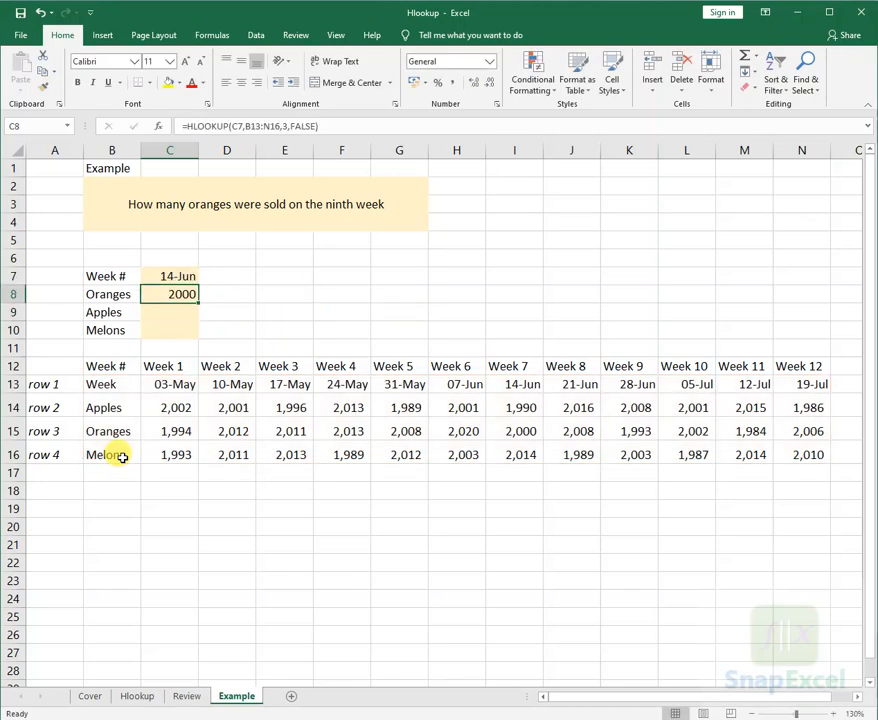
pyautogui.click(512, 430)
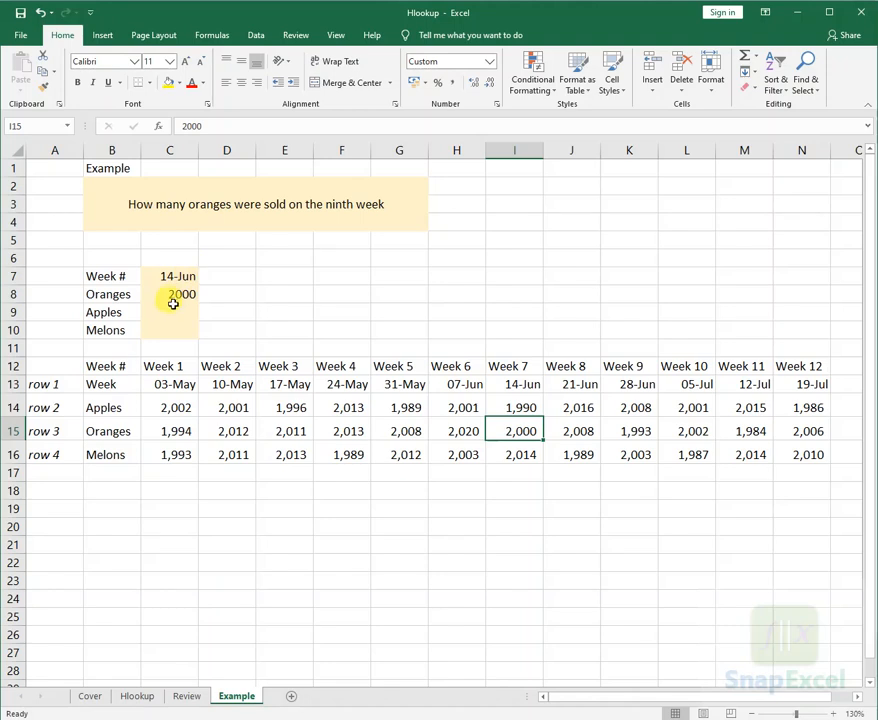
pyautogui.click(178, 292)
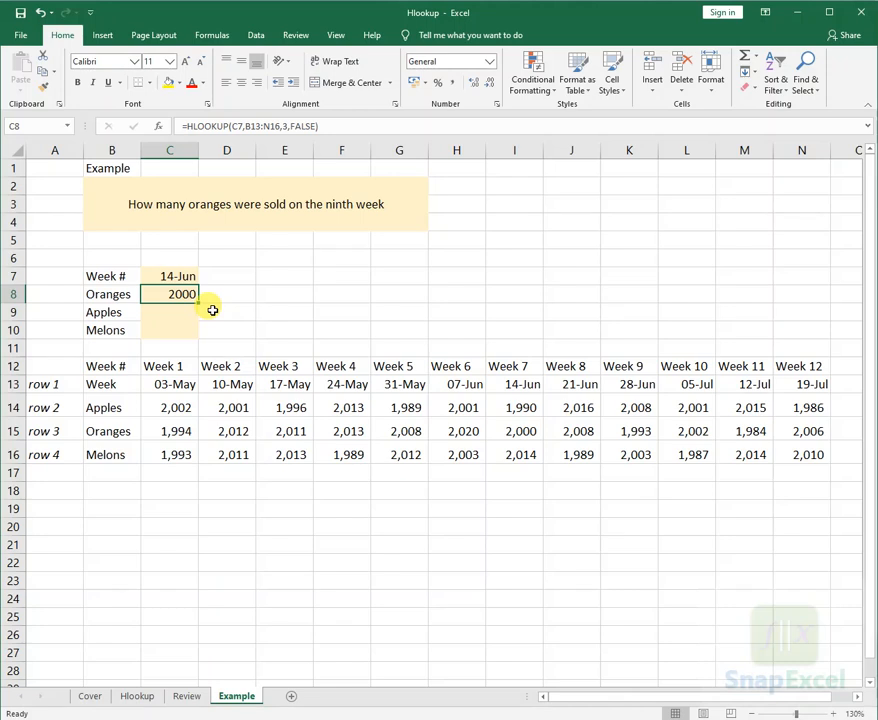
# - Change the row index number in the C8 HLOOKUP formula to 5, beyond the table array's four rows
pyautogui.press('F2')
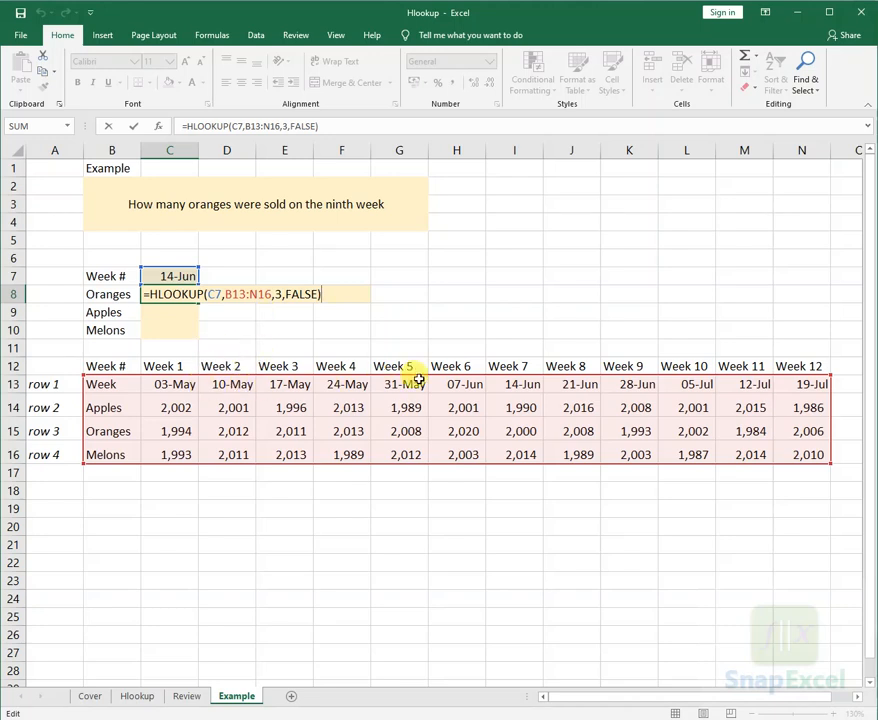
pyautogui.click(277, 294)
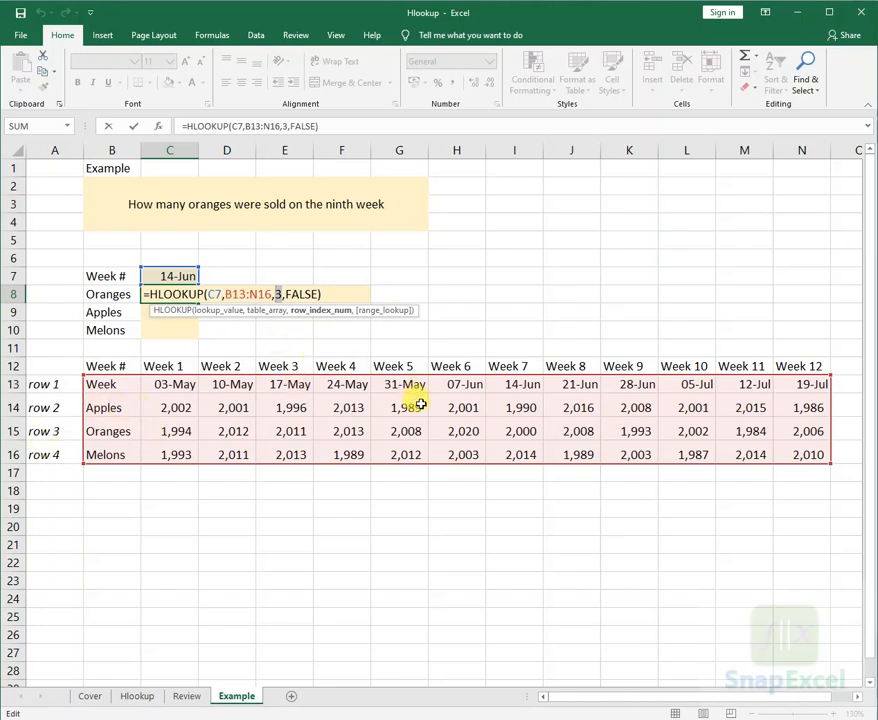
pyautogui.write('5')
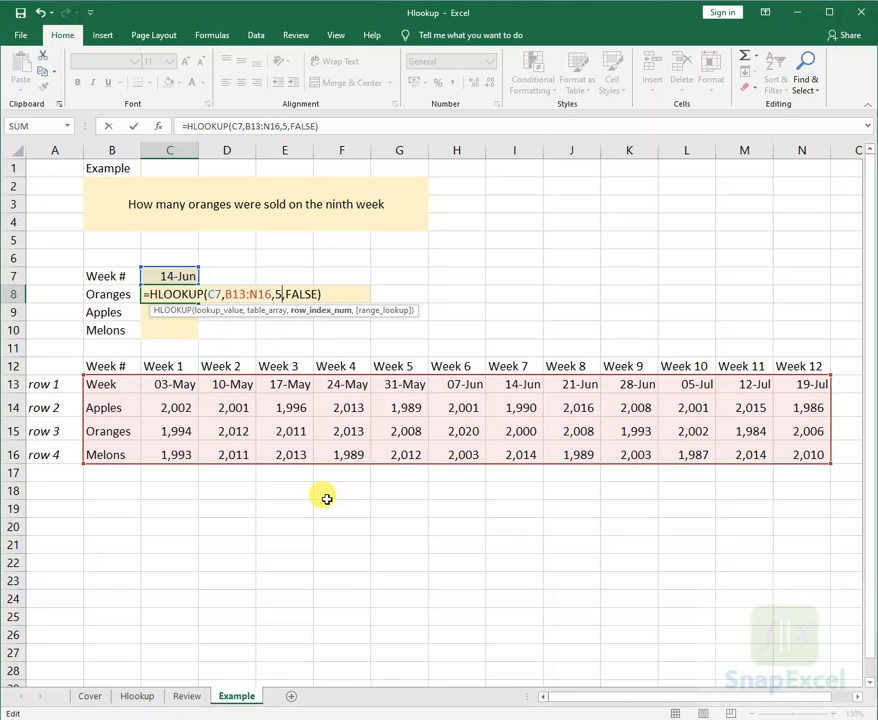
pyautogui.press('Return')
pyautogui.press('Up')
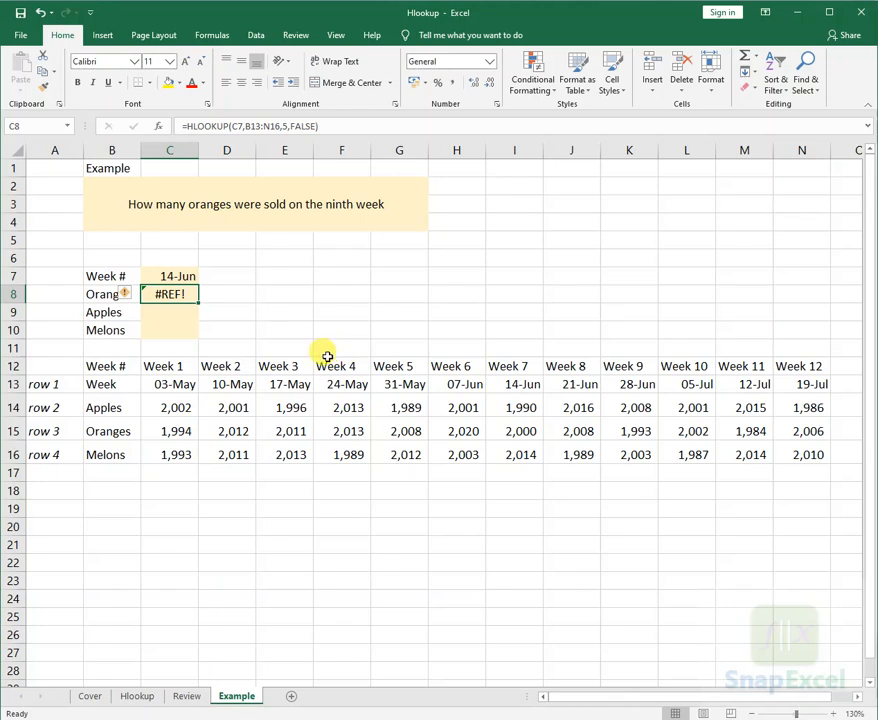
# - Inspect the table array argument in the C8 formula, and clear the formula from the cell
pyautogui.press('F2')
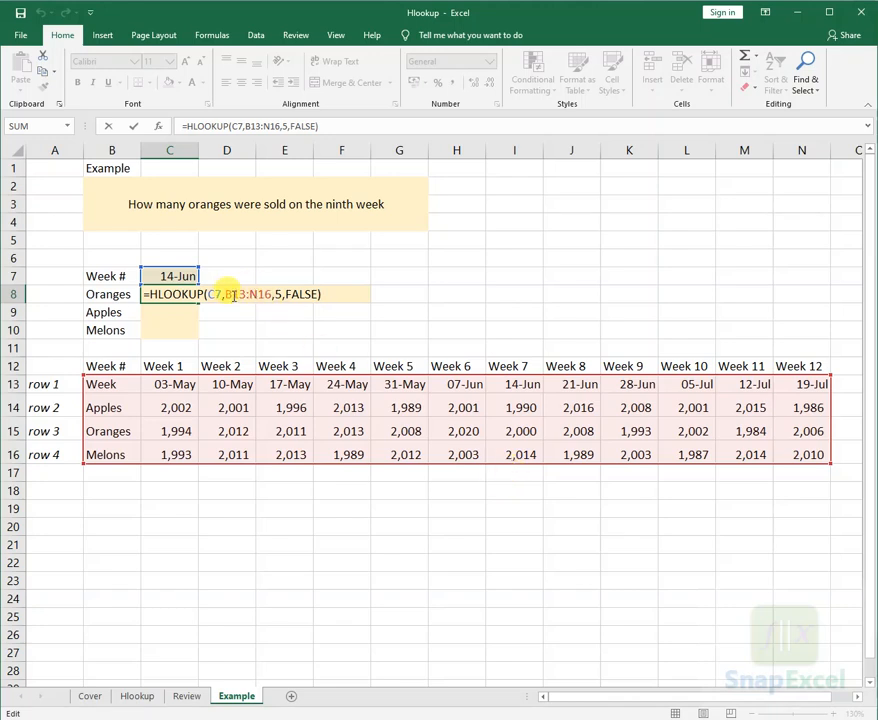
pyautogui.moveTo(227, 294); pyautogui.dragTo(260, 294)
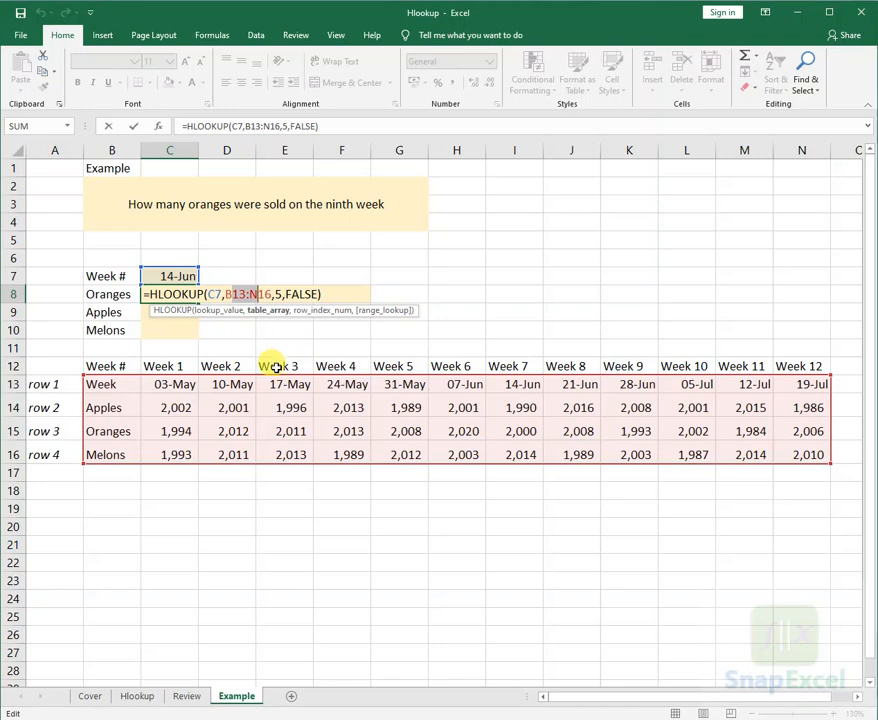
pyautogui.hotkey('ctrl', 'Return')
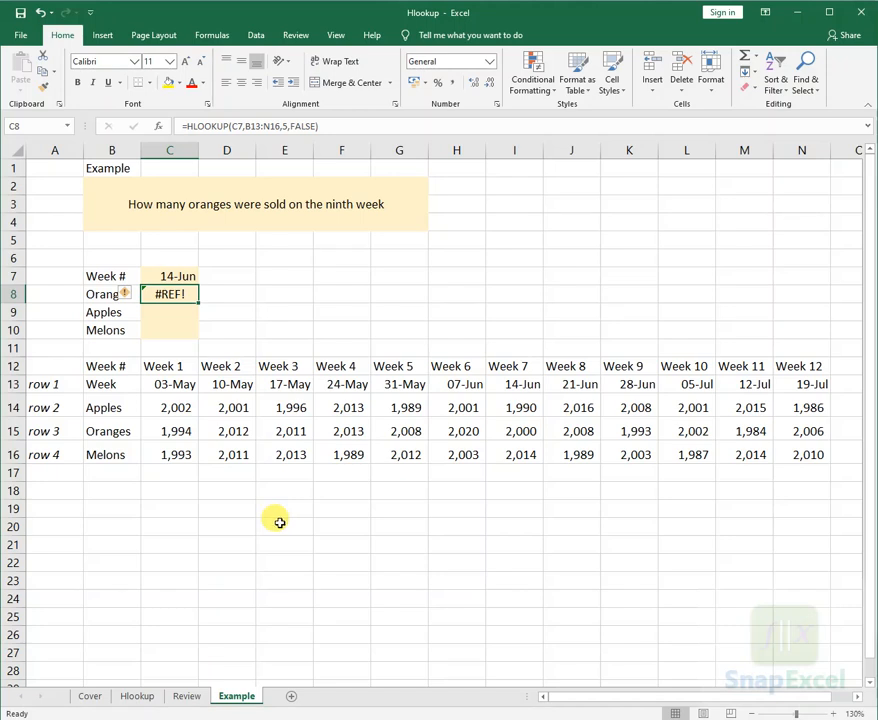
pyautogui.press('Delete')
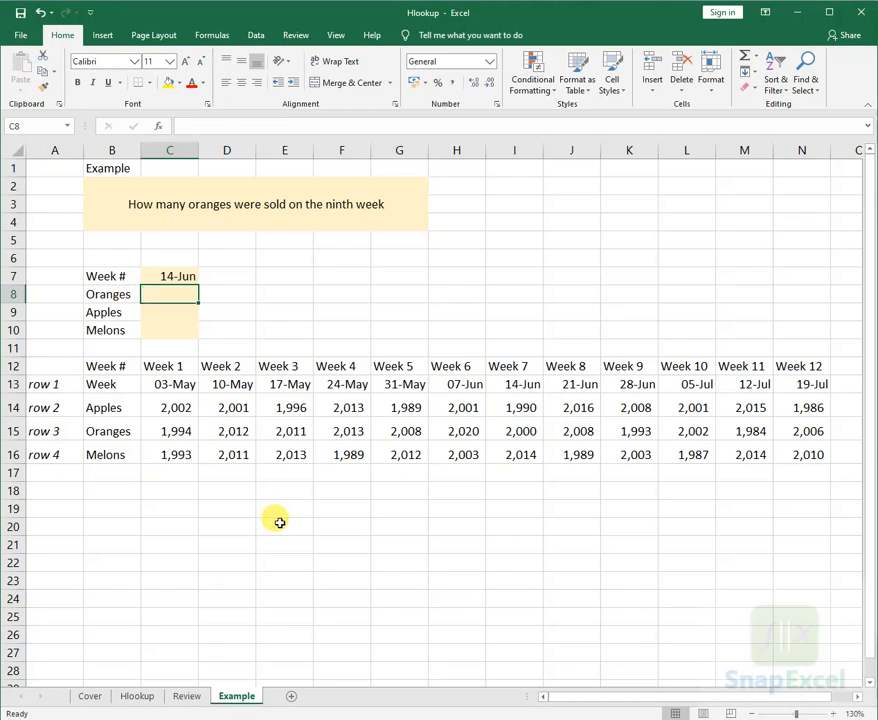
# - Start a new HLOOKUP formula in C8 of the Example sheet, using C7 as the lookup value and B13:N16 as the table array
pyautogui.click(137, 695)
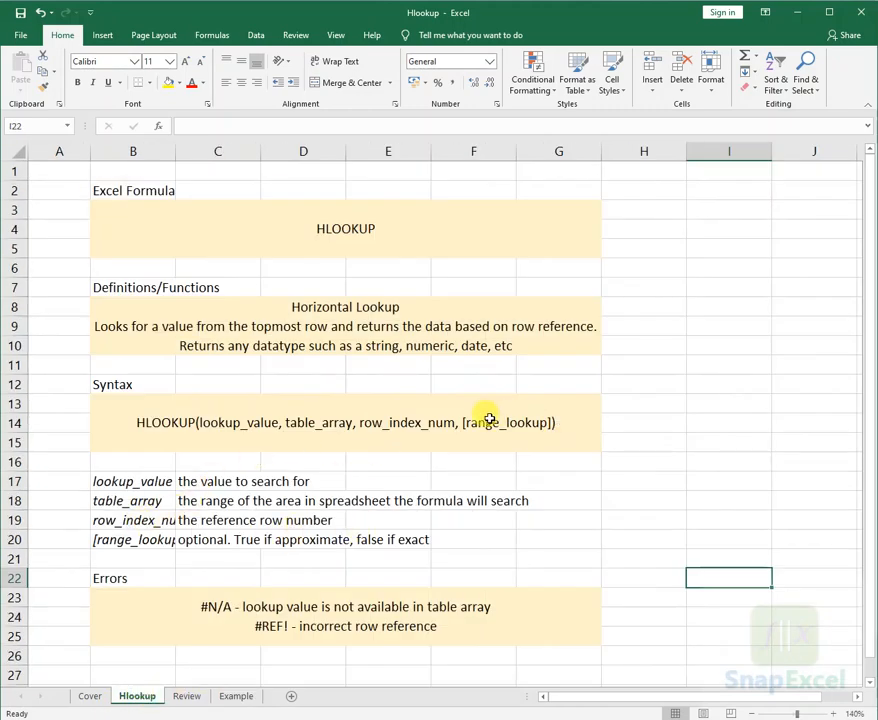
pyautogui.click(233, 695)
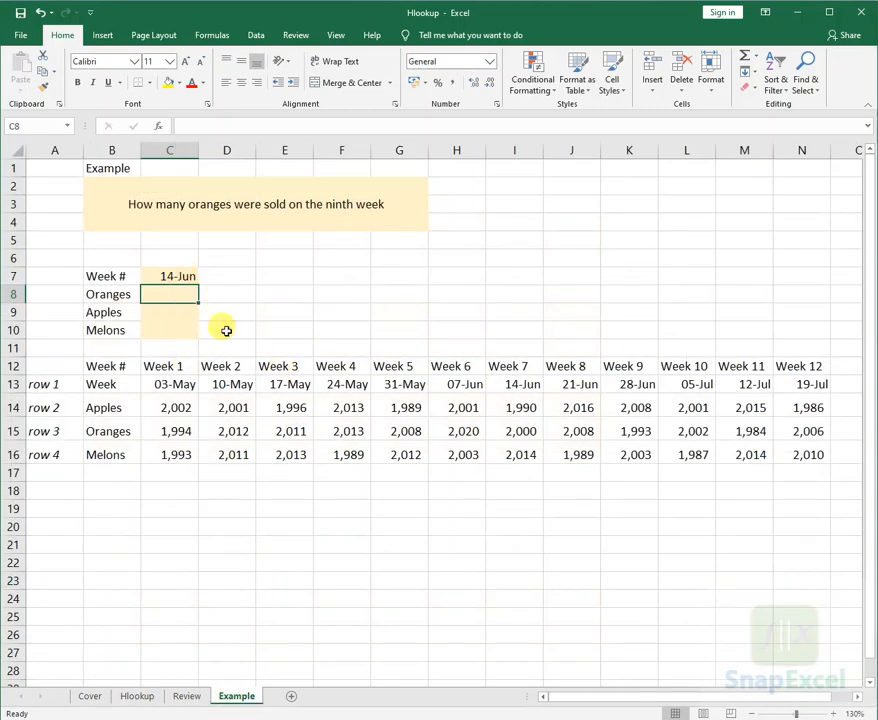
pyautogui.write('=')
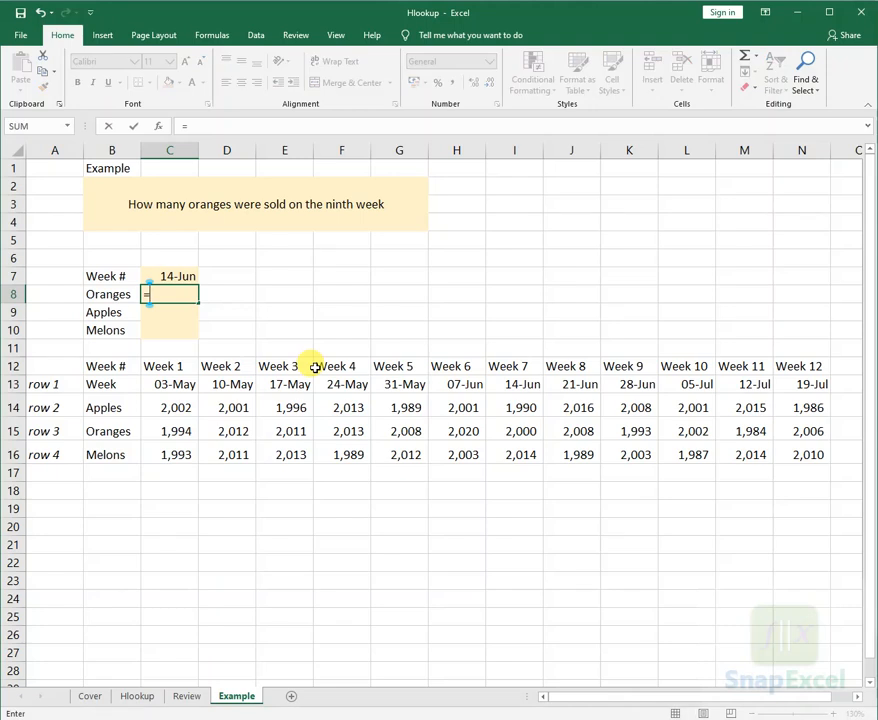
pyautogui.write('hl')
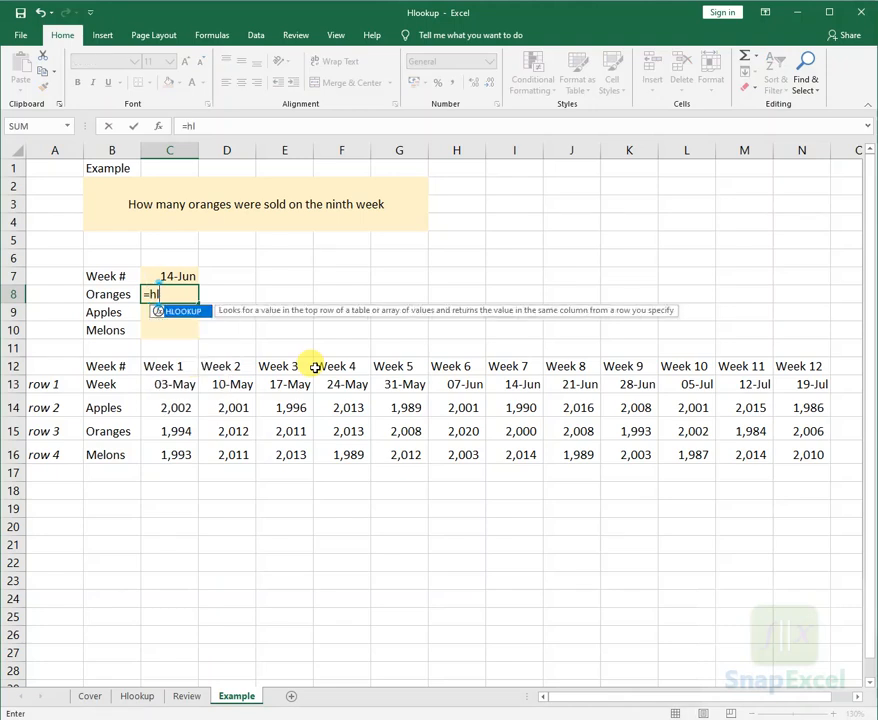
pyautogui.press('Tab')
pyautogui.press('Up')
pyautogui.write(',')
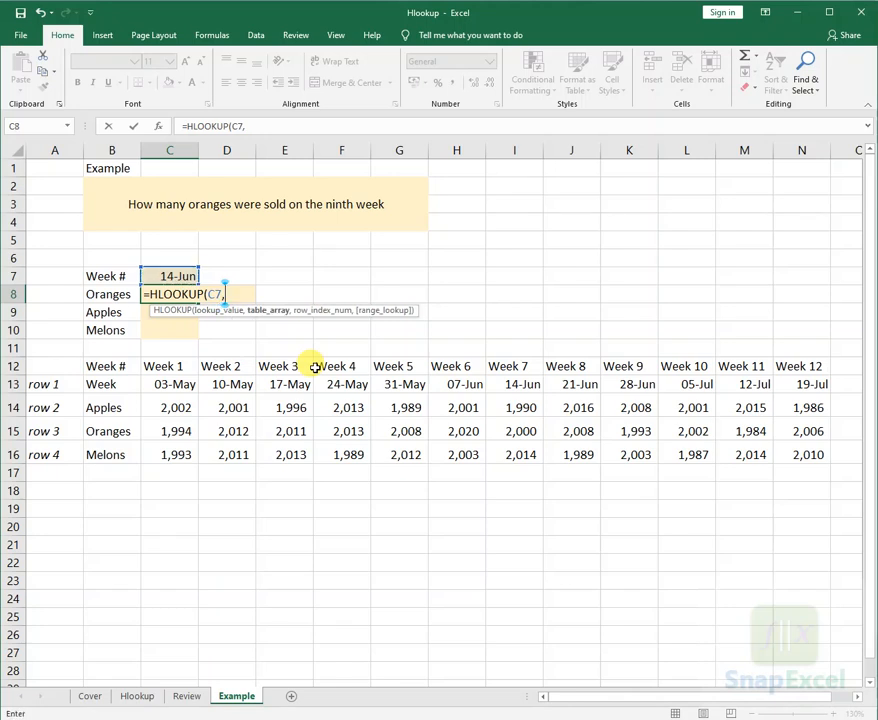
pyautogui.moveTo(112, 383); pyautogui.dragTo(782, 454)
# - Finish the C8 formula with row index number 3 and FALSE for an exact match
pyautogui.write(',,')
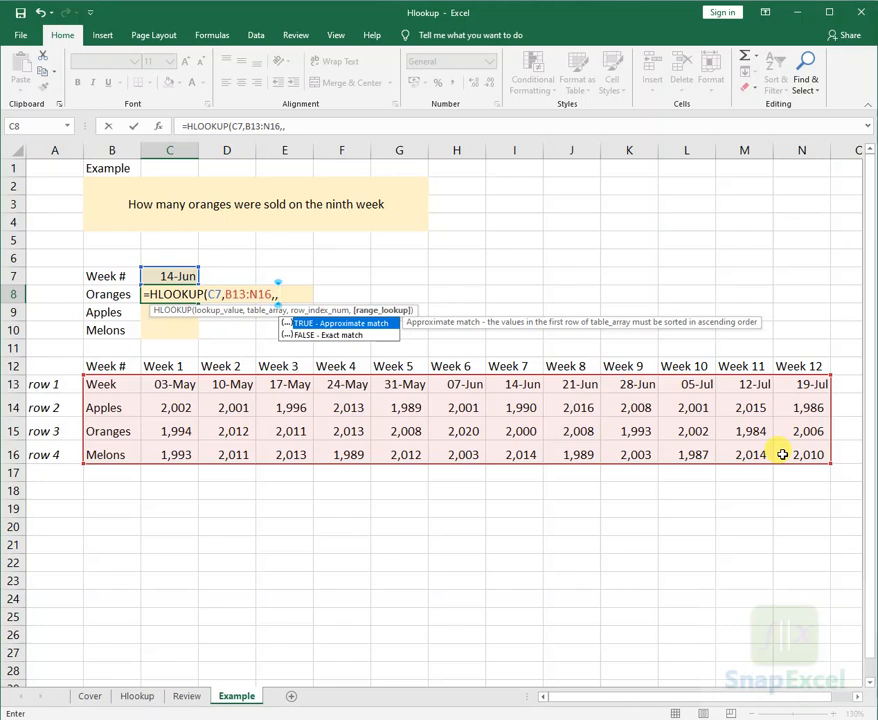
pyautogui.write('3,')
pyautogui.press('BackSpace')
pyautogui.press('BackSpace')
pyautogui.press('BackSpace')
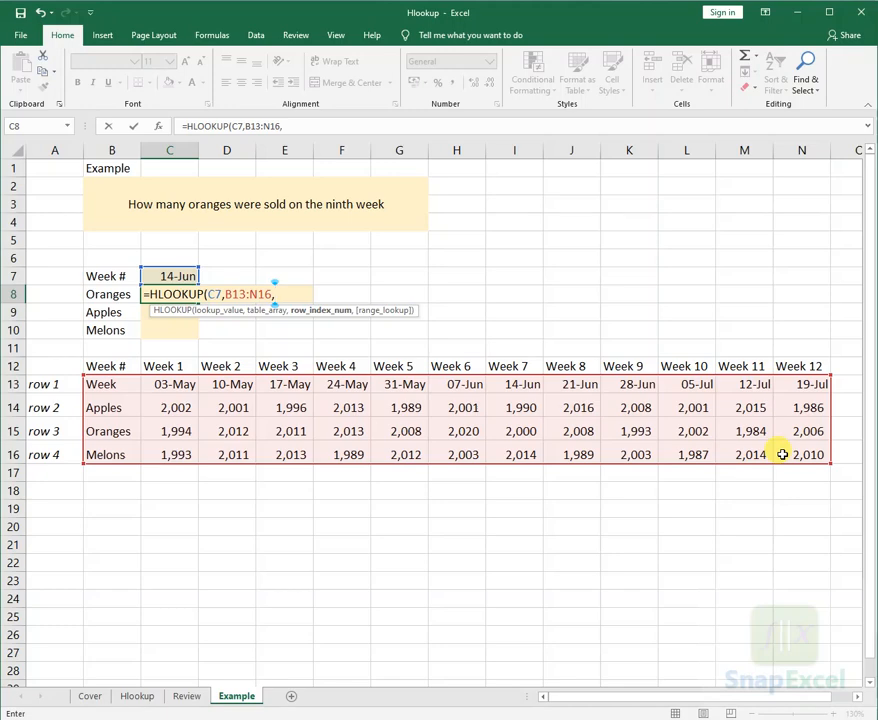
pyautogui.write('3,FALSE')
pyautogui.press('Return')
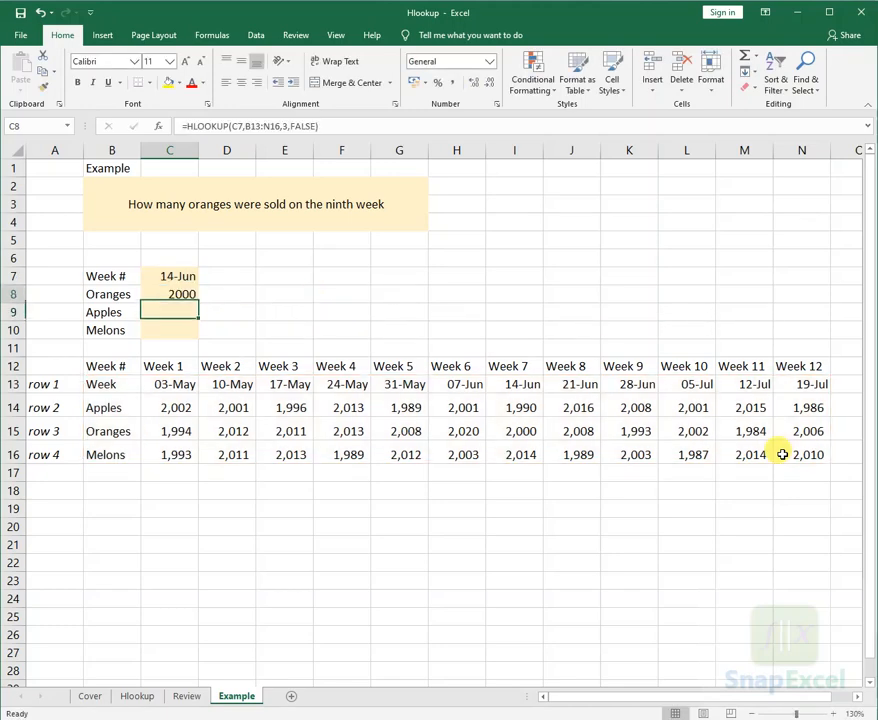
pyautogui.press('Up')
pyautogui.press('F2')
pyautogui.press('Escape')
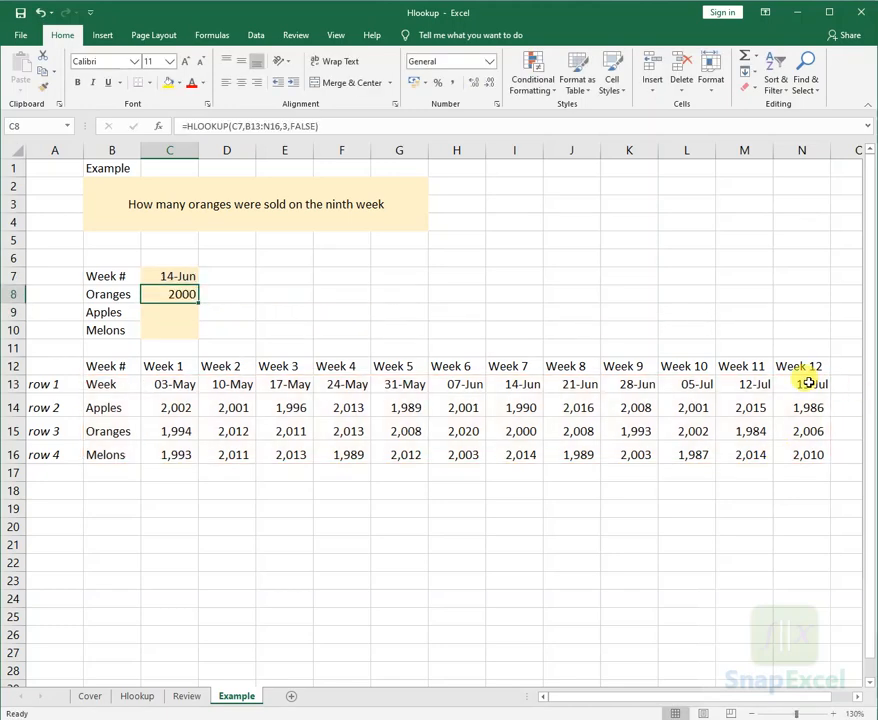
# - Set the lookup date in C7 to July 25, a date after the last week in row 13
pyautogui.click(808, 383)
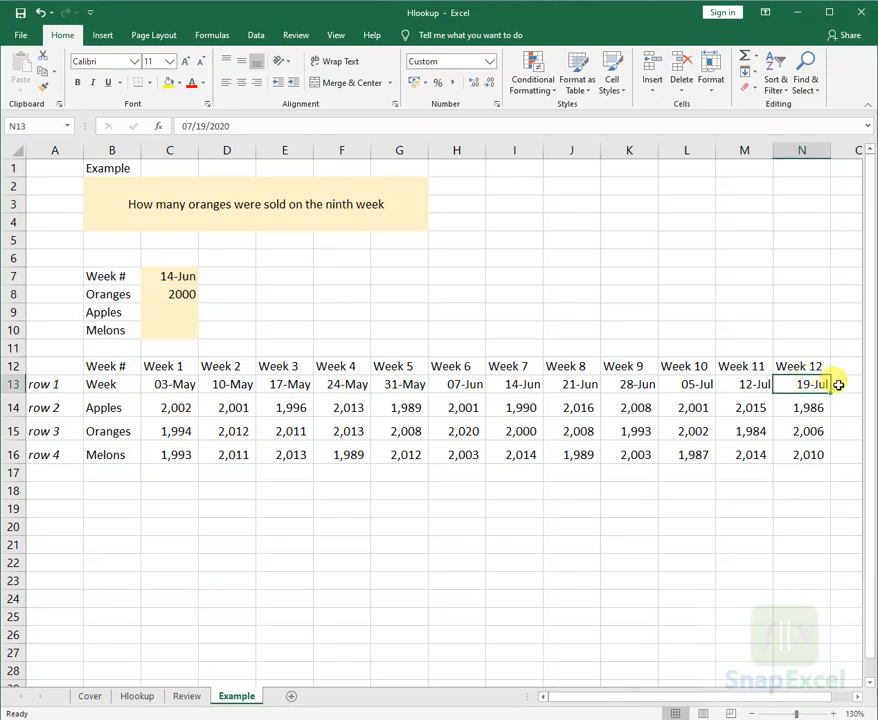
pyautogui.click(172, 277)
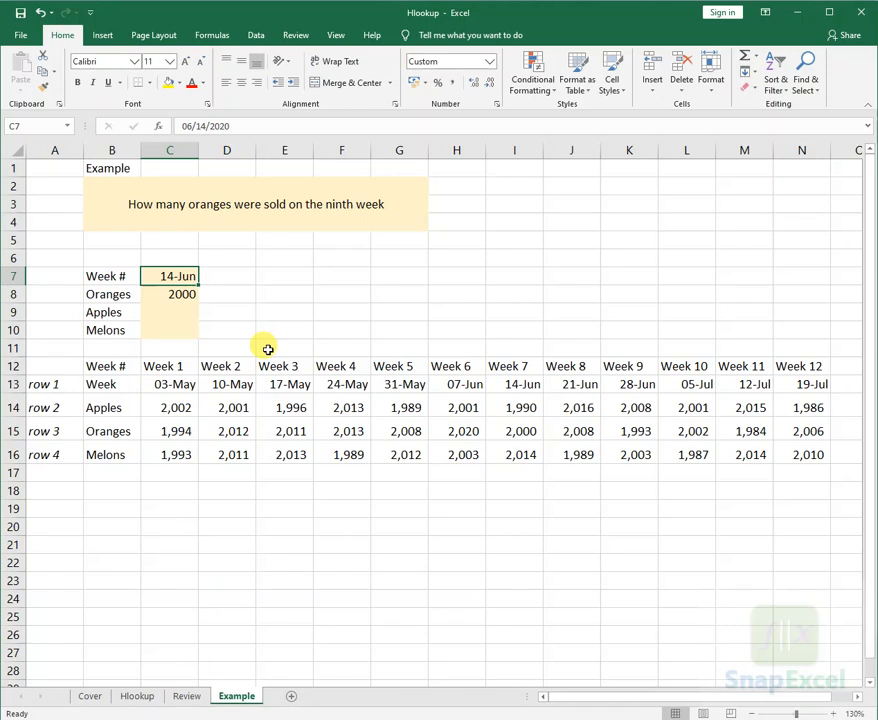
pyautogui.write('jul')
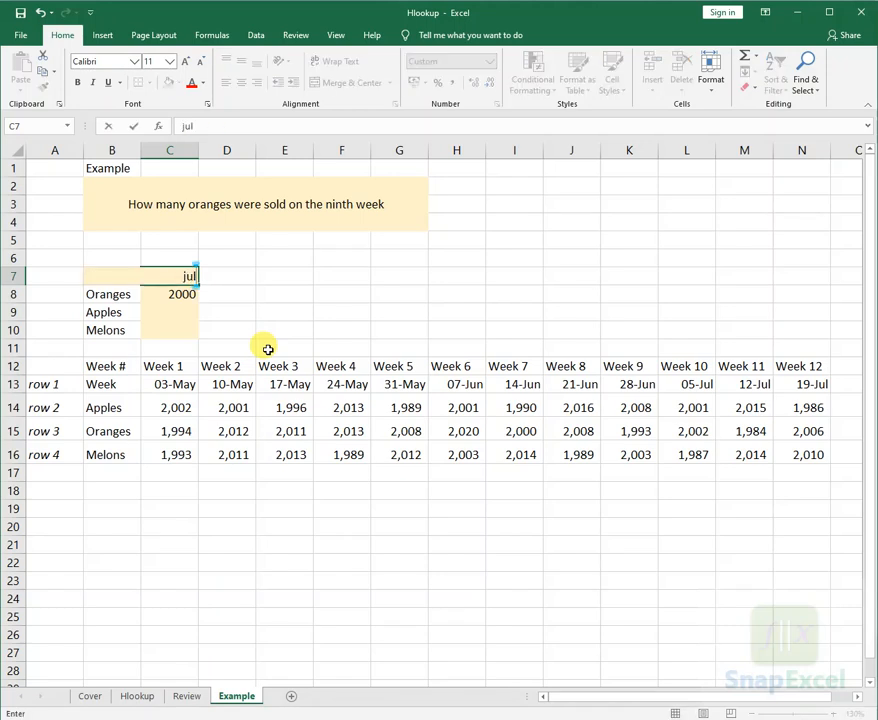
pyautogui.write('y 25')
pyautogui.press('Return')
pyautogui.press('Up')
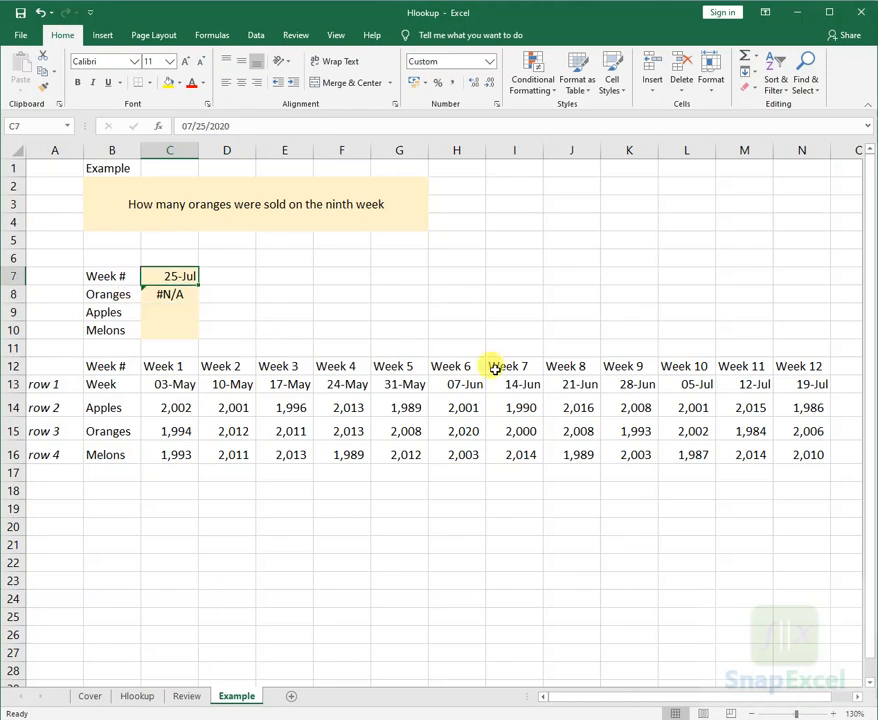
# - Examine the exact-match argument of the C8 formula and check the date row B13:N13 for the lookup date
pyautogui.click(190, 295)
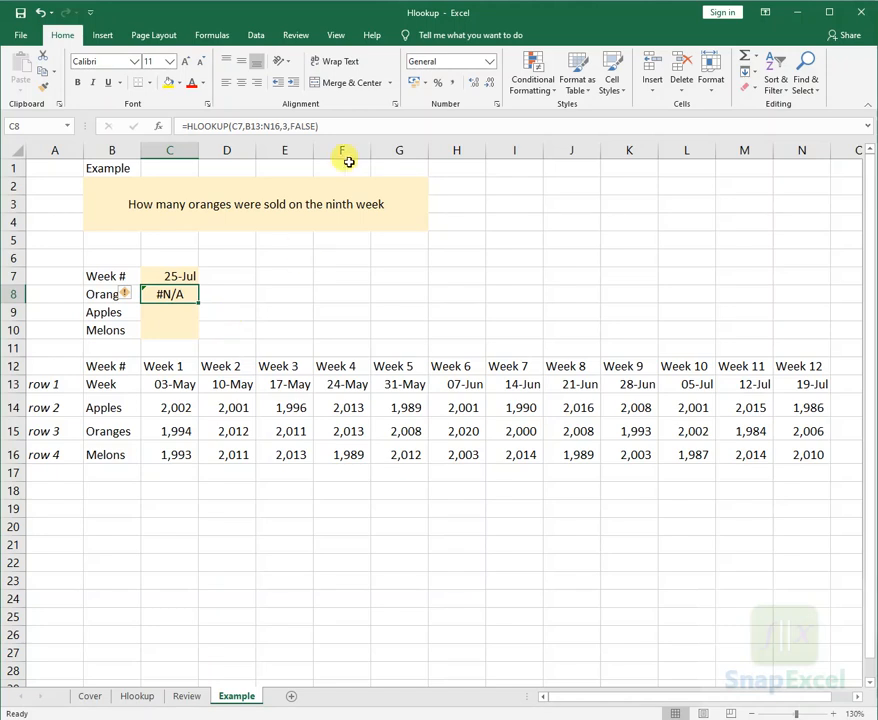
pyautogui.doubleClick(304, 126)
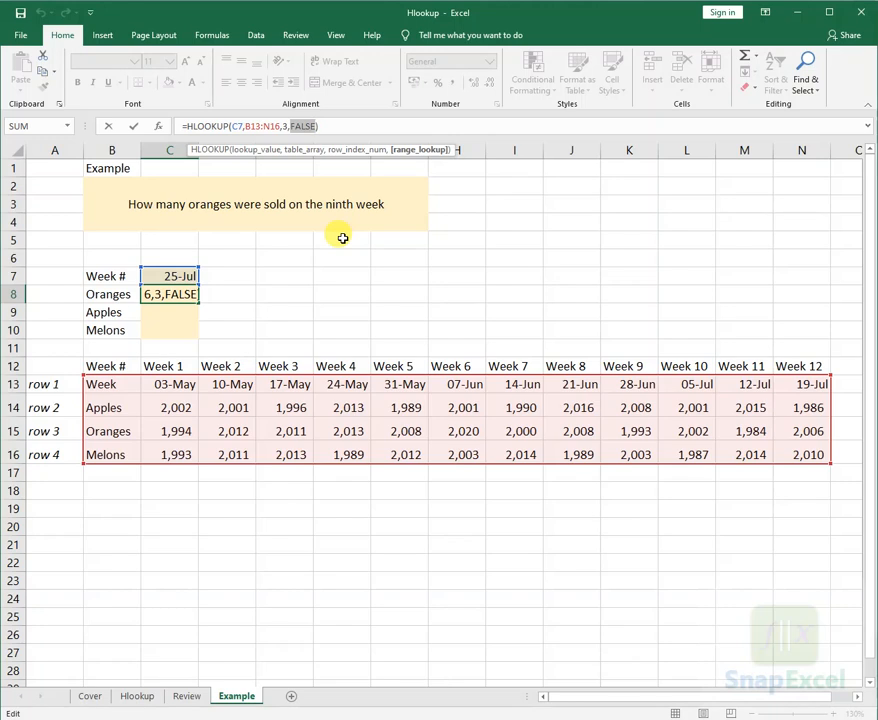
pyautogui.hotkey('ctrl', 'Return')
pyautogui.click(812, 384)
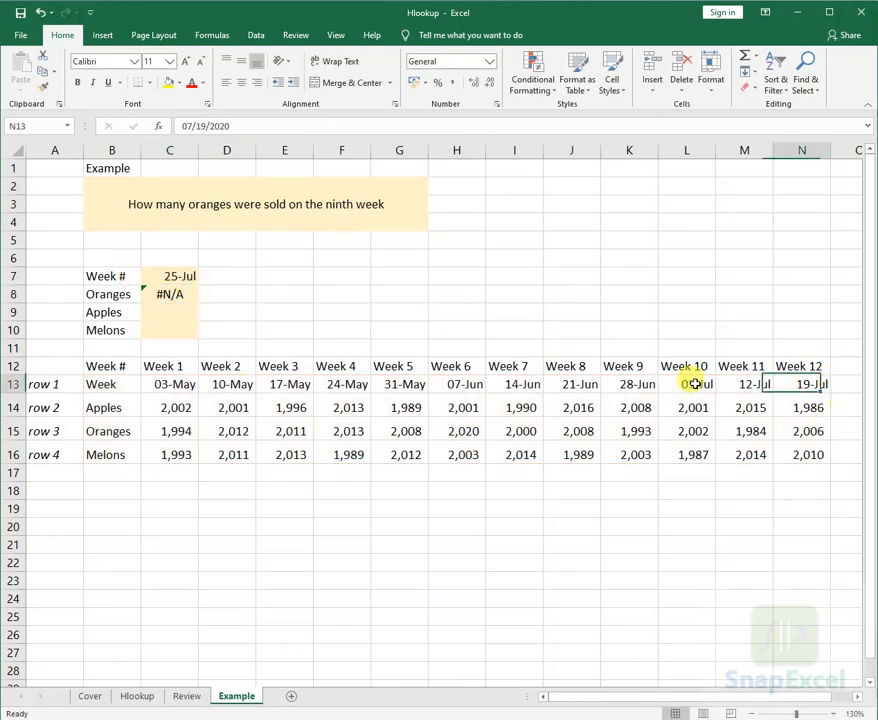
pyautogui.moveTo(695, 384); pyautogui.dragTo(110, 384)
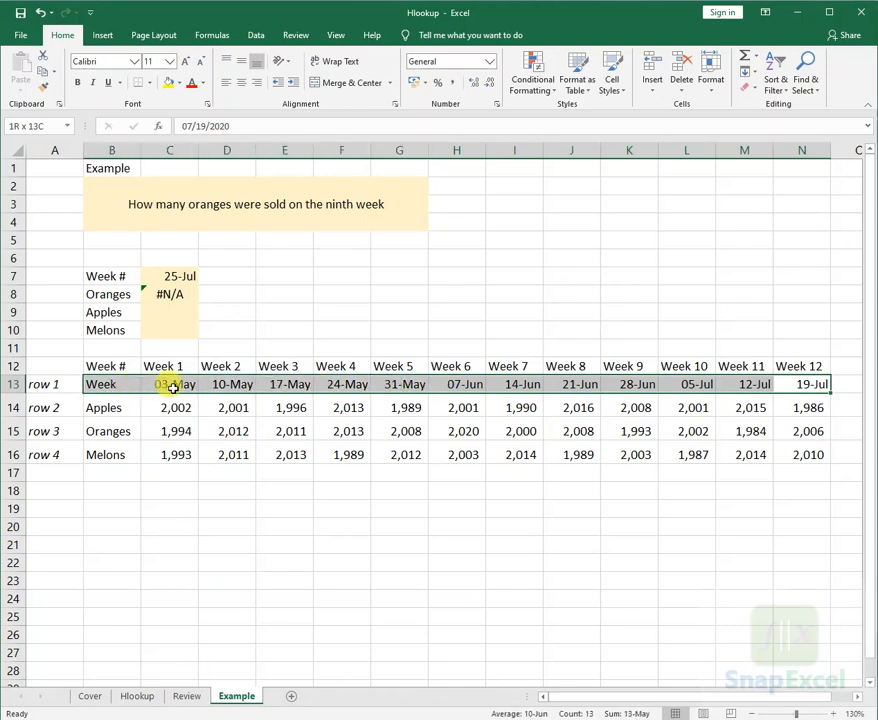
pyautogui.moveTo(173, 388); pyautogui.dragTo(206, 386)
# - Change the range lookup argument of the C8 formula to TRUE for an approximate match
pyautogui.click(180, 294)
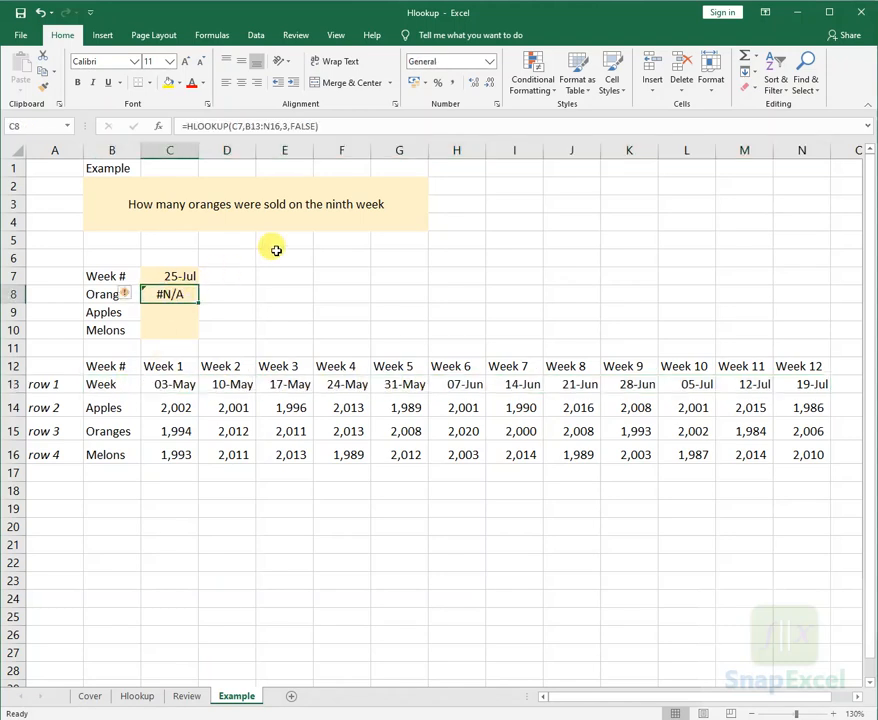
pyautogui.doubleClick(305, 126)
pyautogui.write('t')
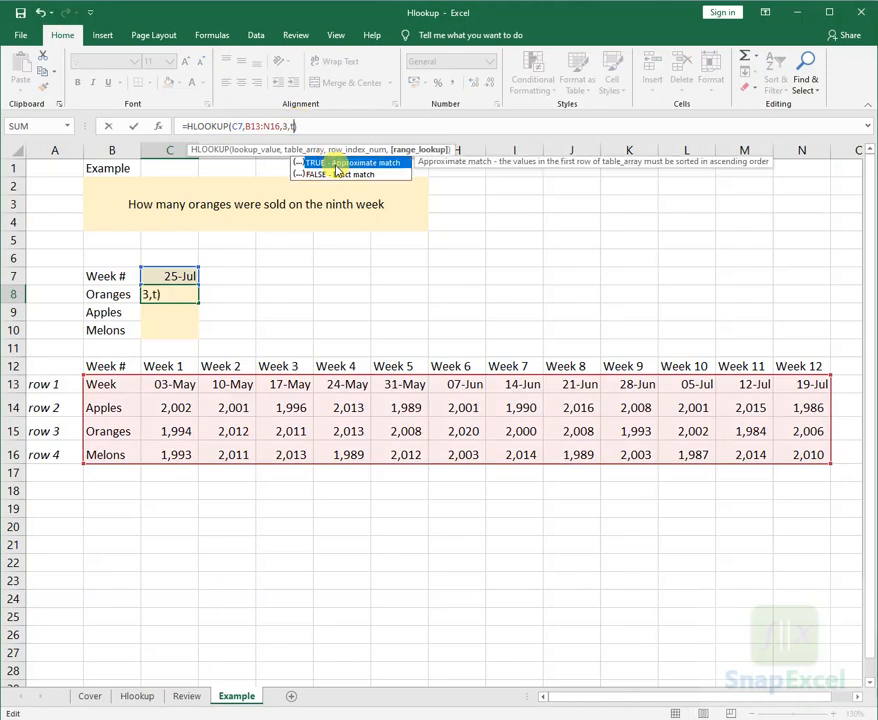
pyautogui.write('ure')
pyautogui.press('BackSpace')
pyautogui.press('BackSpace')
pyautogui.press('BackSpace')
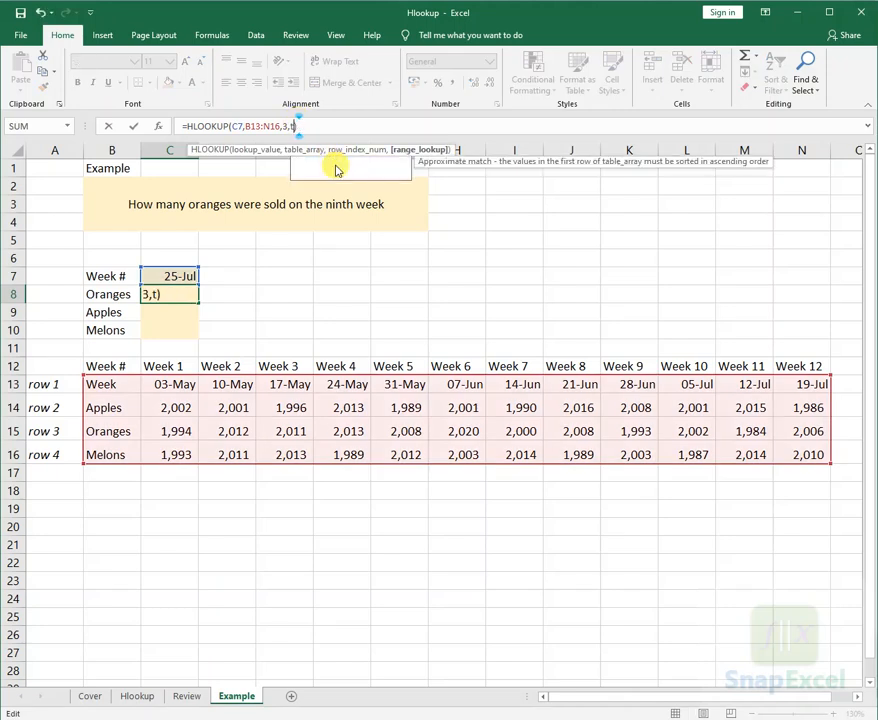
pyautogui.doubleClick(335, 165)
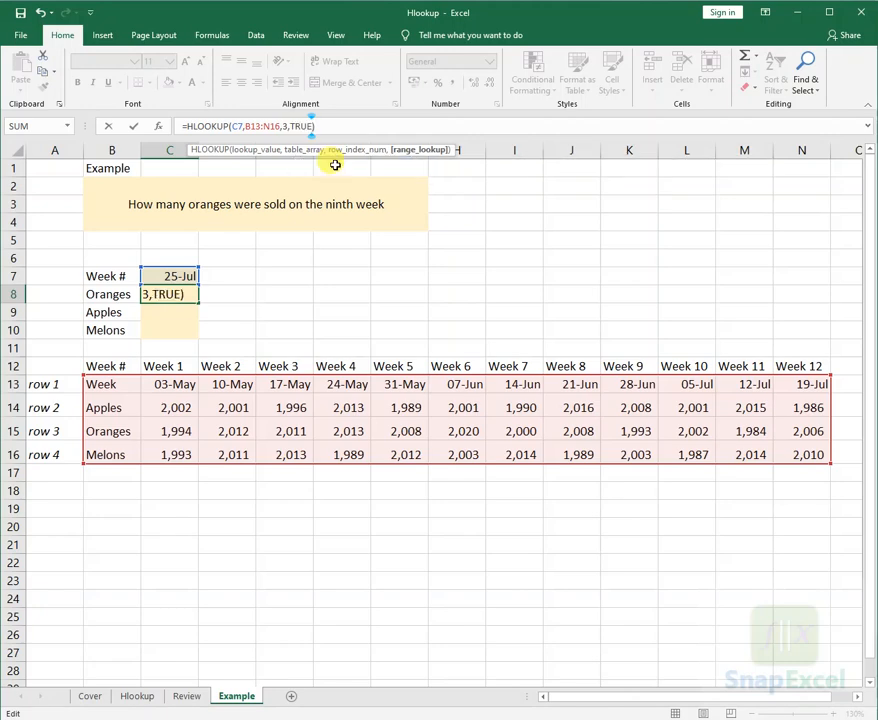
pyautogui.press('Return')
pyautogui.press('Up')
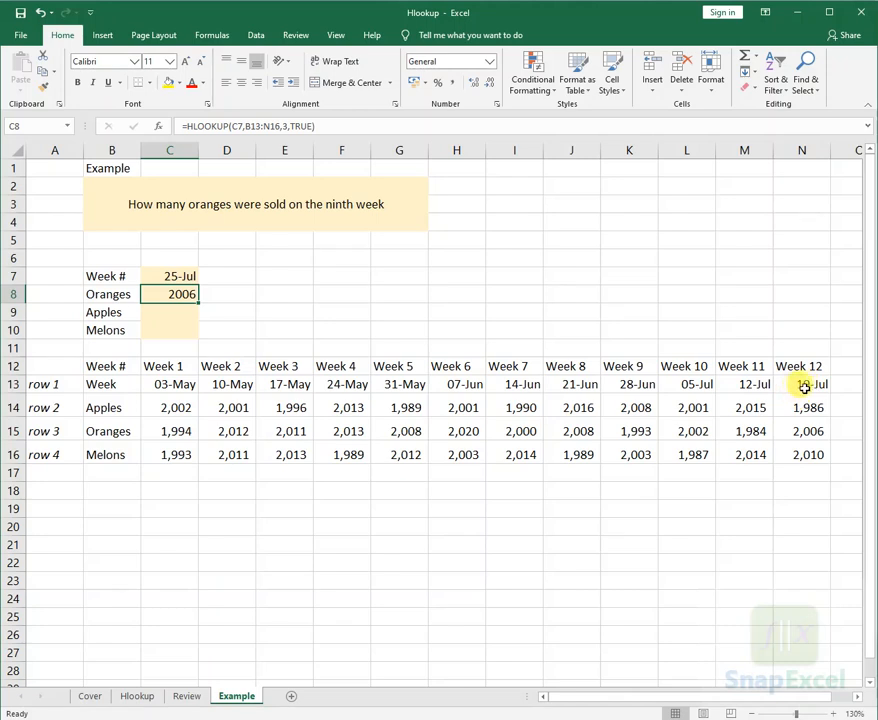
# - Compare the lookup date in C7 and the Oranges result in C8 with the Week 12 date in N13 and oranges figure in N15
pyautogui.click(172, 276)
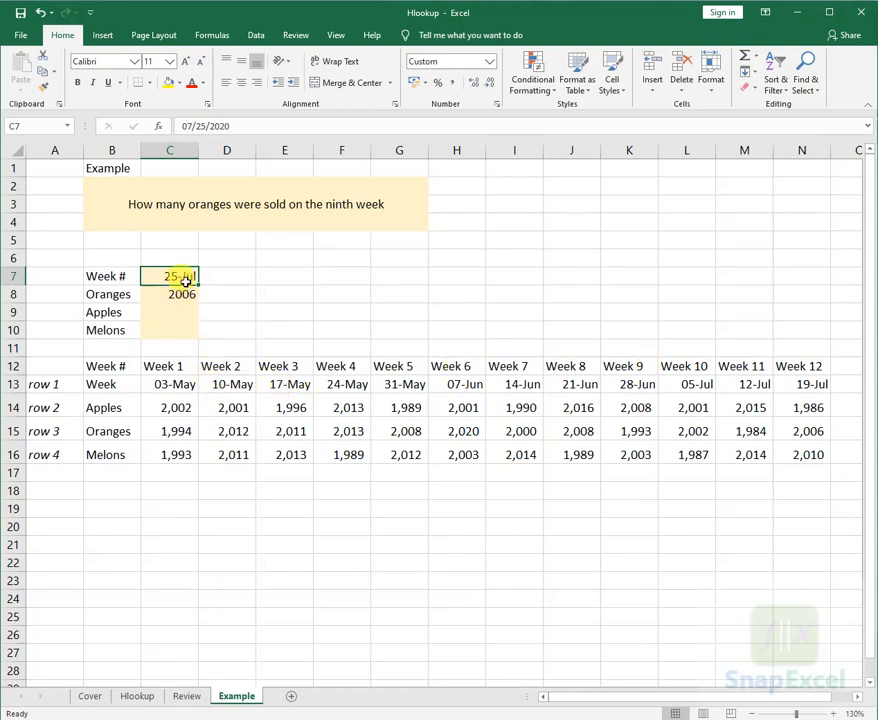
pyautogui.moveTo(155, 385); pyautogui.dragTo(816, 386)
pyautogui.click(812, 387)
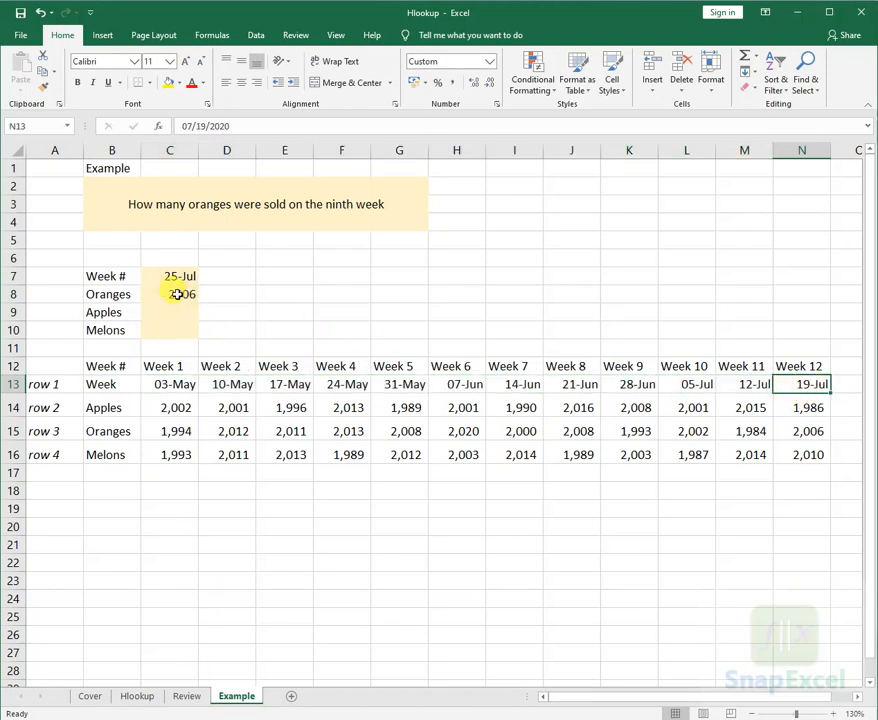
pyautogui.click(176, 294)
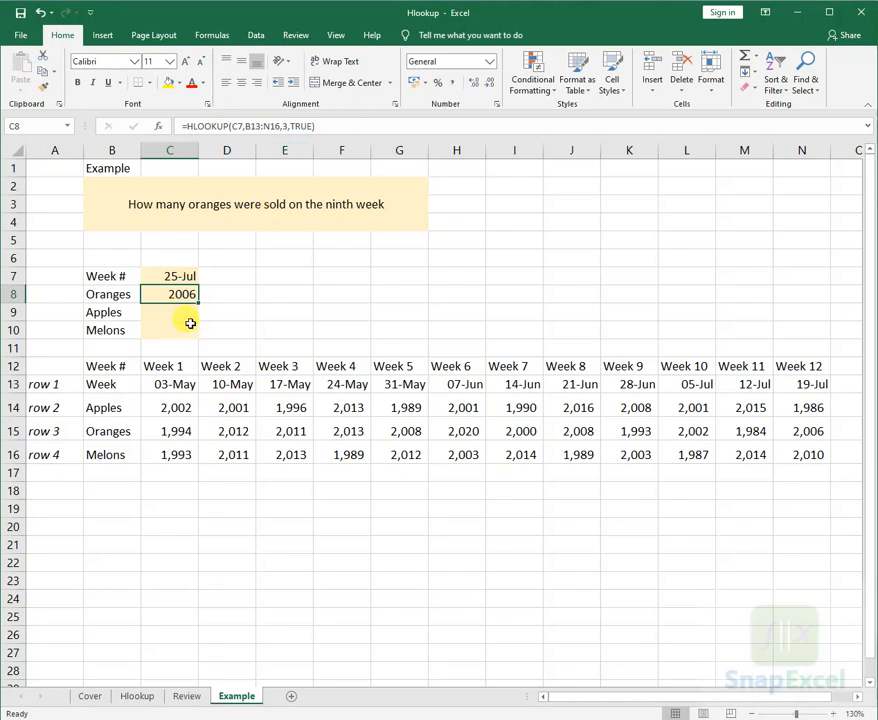
pyautogui.click(820, 431)
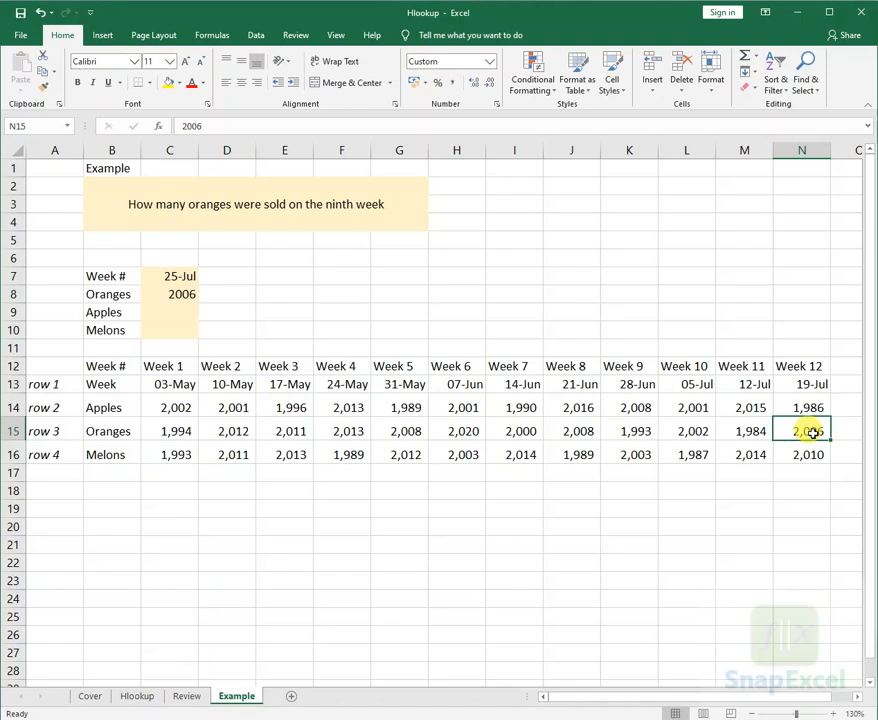
pyautogui.click(795, 384)
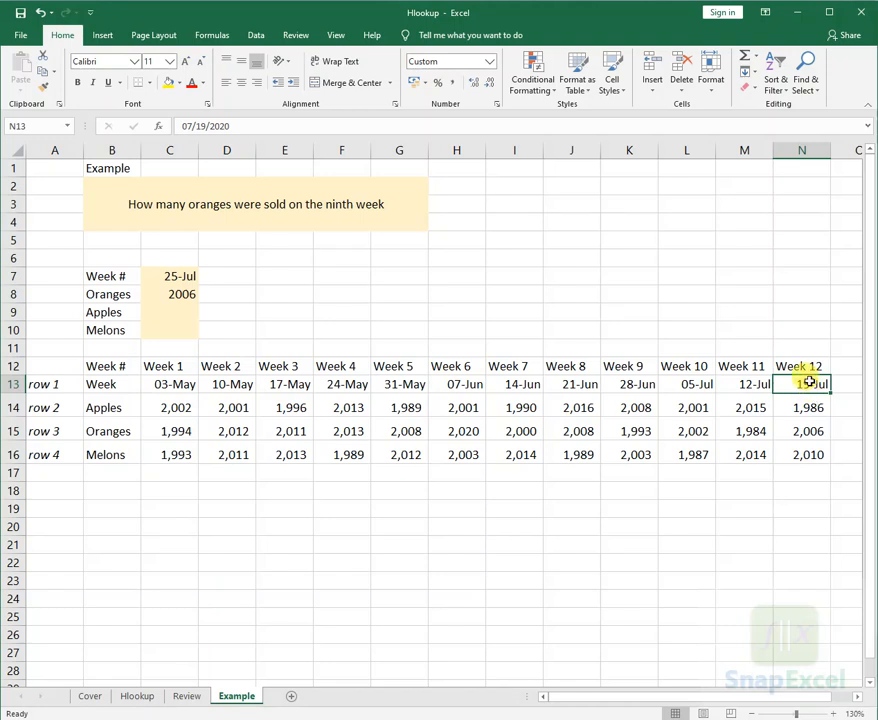
pyautogui.click(176, 280)
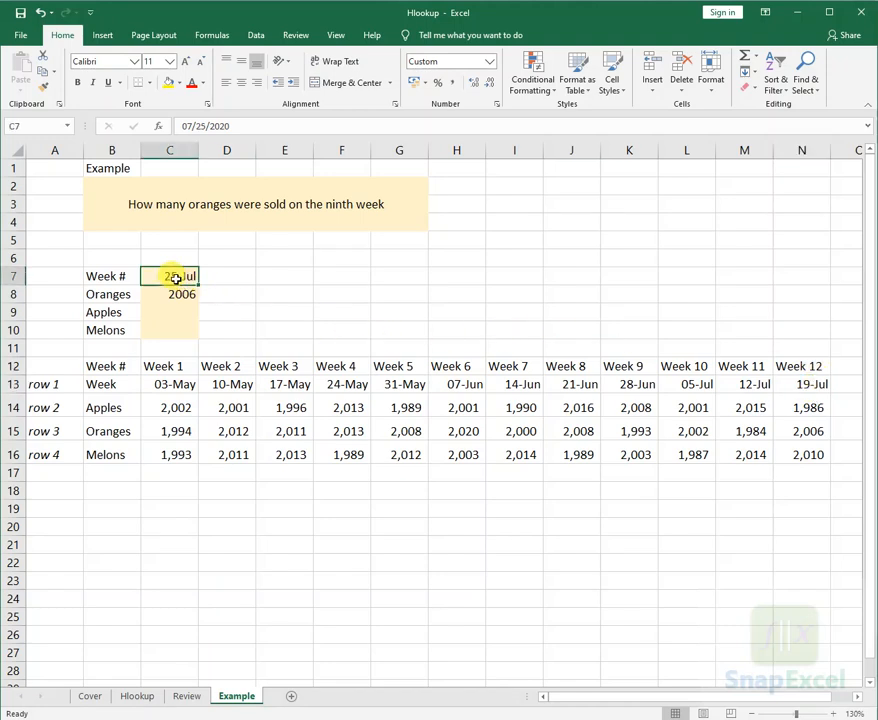
pyautogui.click(810, 433)
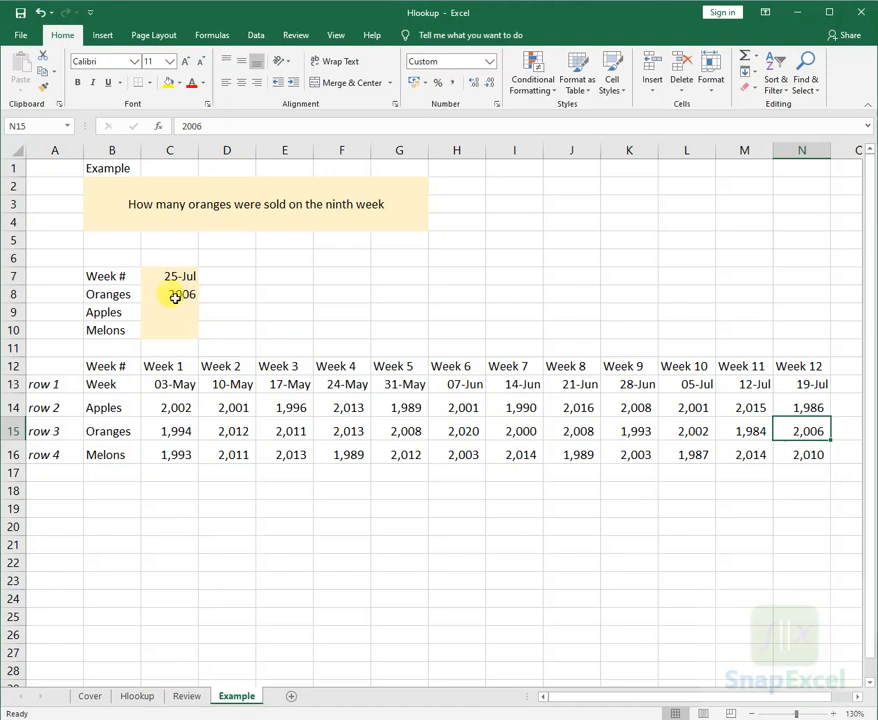
pyautogui.click(175, 297)
# - Leave the example table and switch to the Cover sheet
pyautogui.click(425, 562)
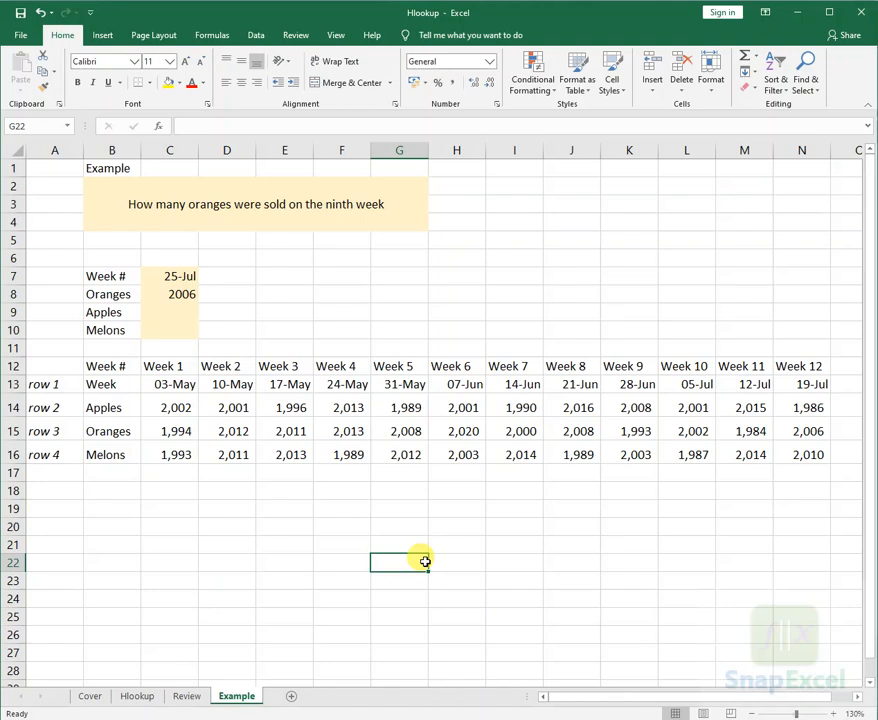
pyautogui.click(441, 598)
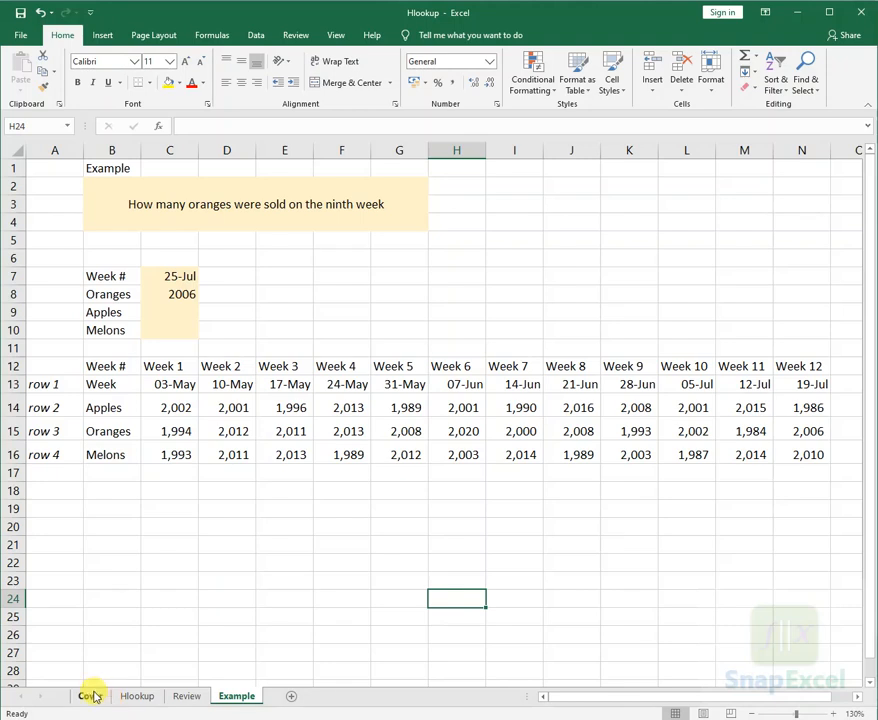
pyautogui.click(91, 696)
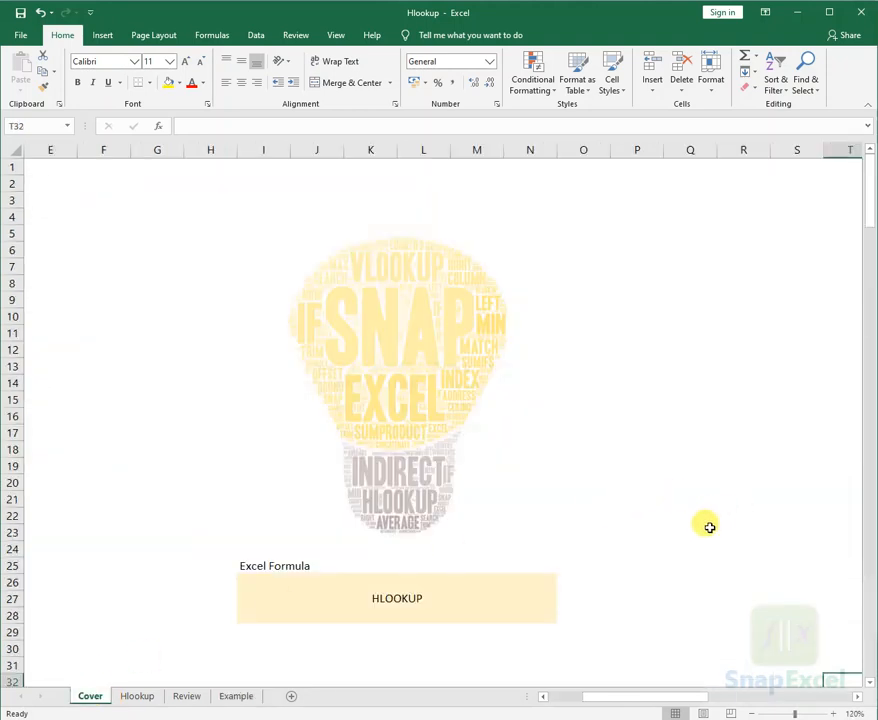